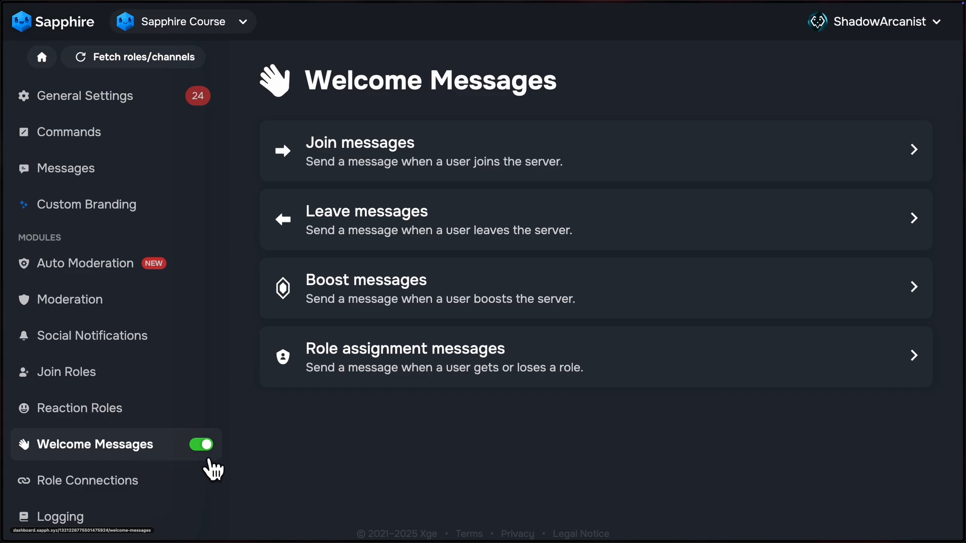
# Step: Create a new join message sent to the server's general channel and continue to styling it
pyautogui.click(401, 151)
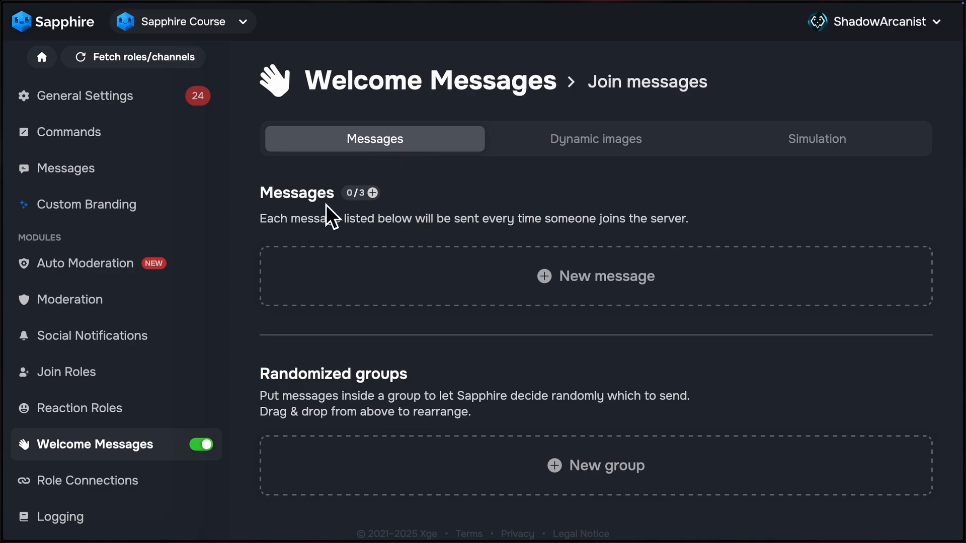
pyautogui.click(609, 291)
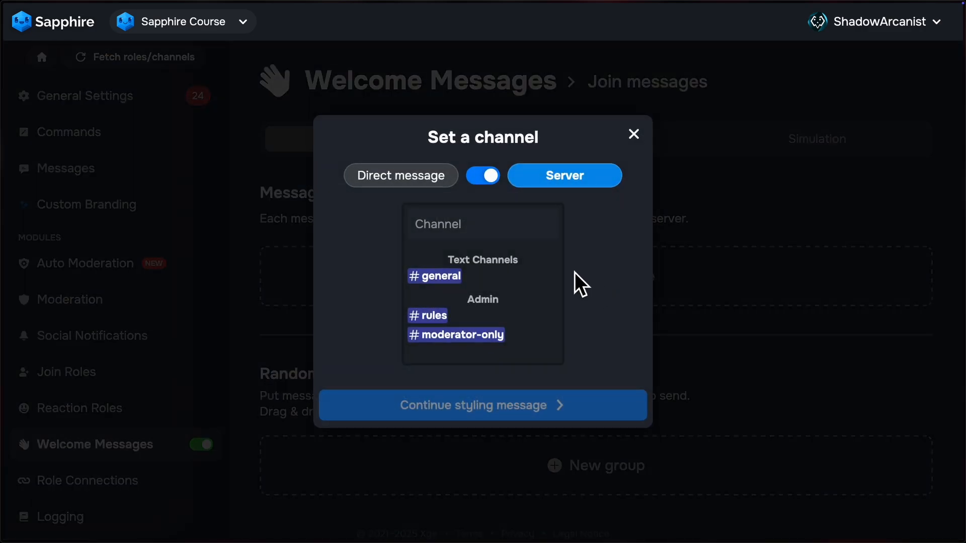
pyautogui.click(437, 184)
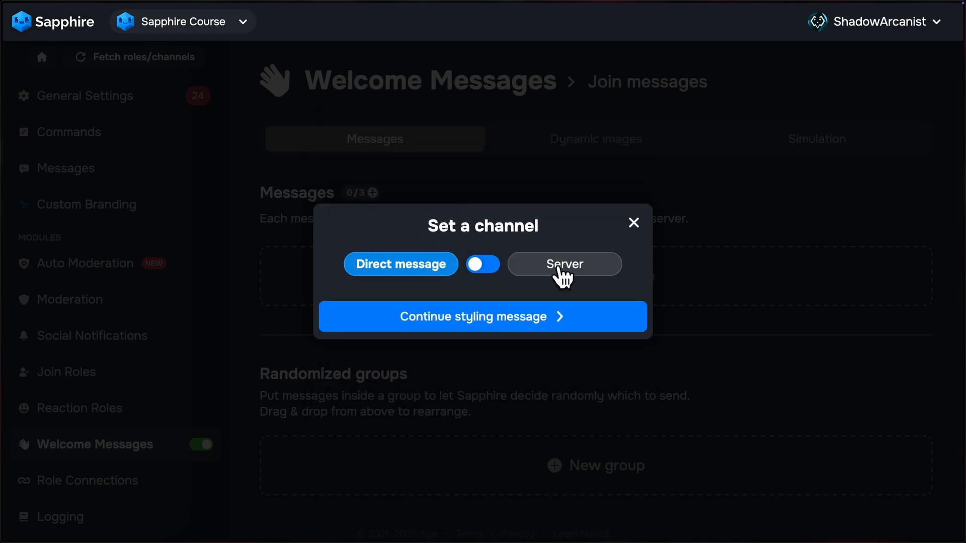
pyautogui.click(563, 267)
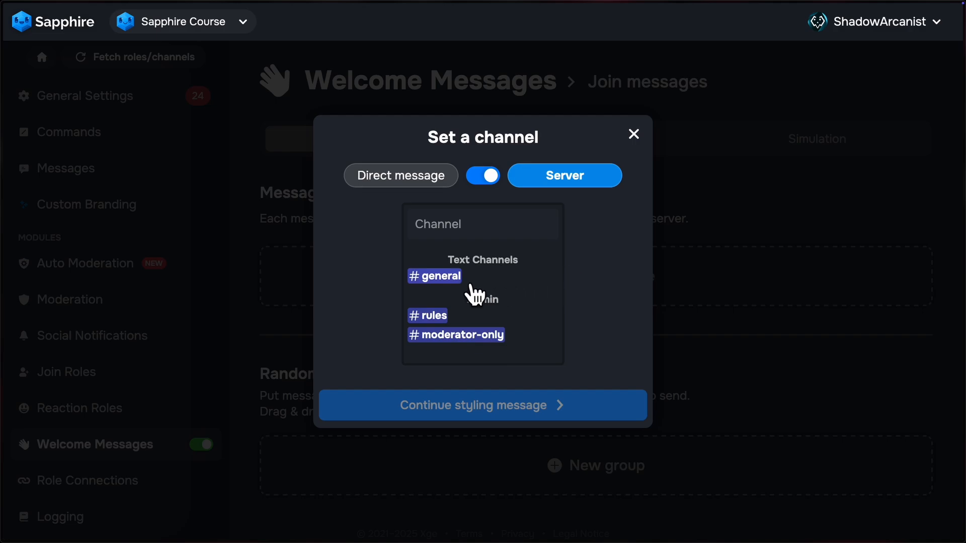
pyautogui.click(451, 277)
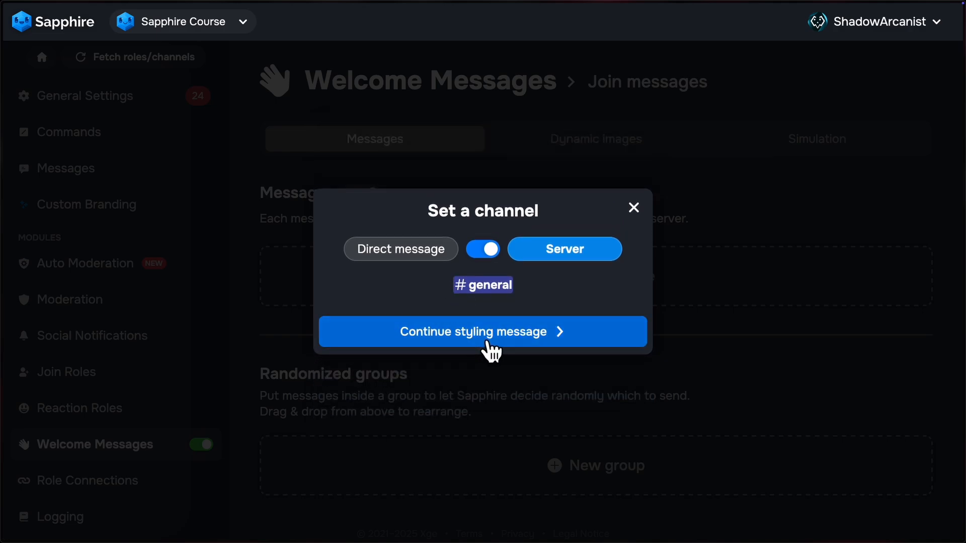
pyautogui.click(516, 343)
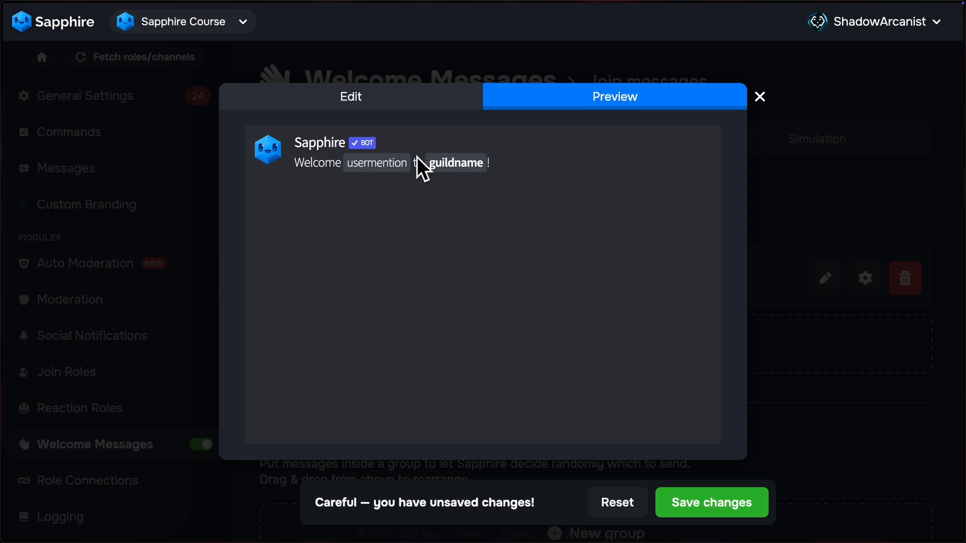
# Step: Examine the default join message in its visual and raw forms, noting the usermention and guildname variables
pyautogui.click(383, 107)
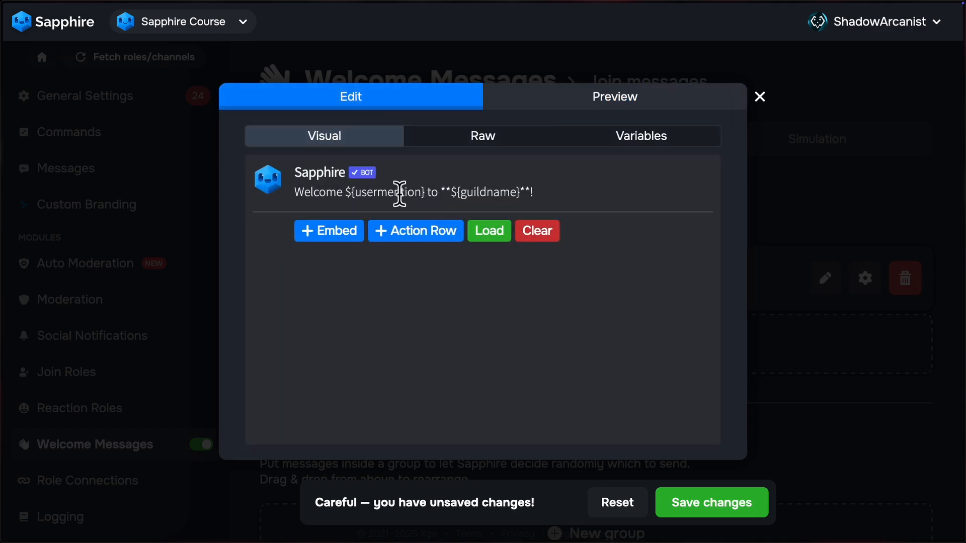
pyautogui.click(481, 144)
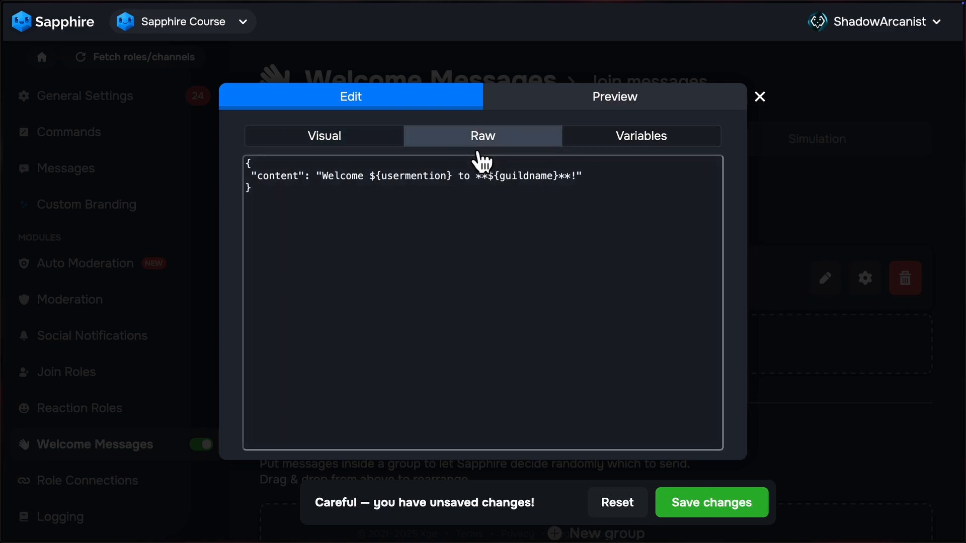
pyautogui.click(378, 145)
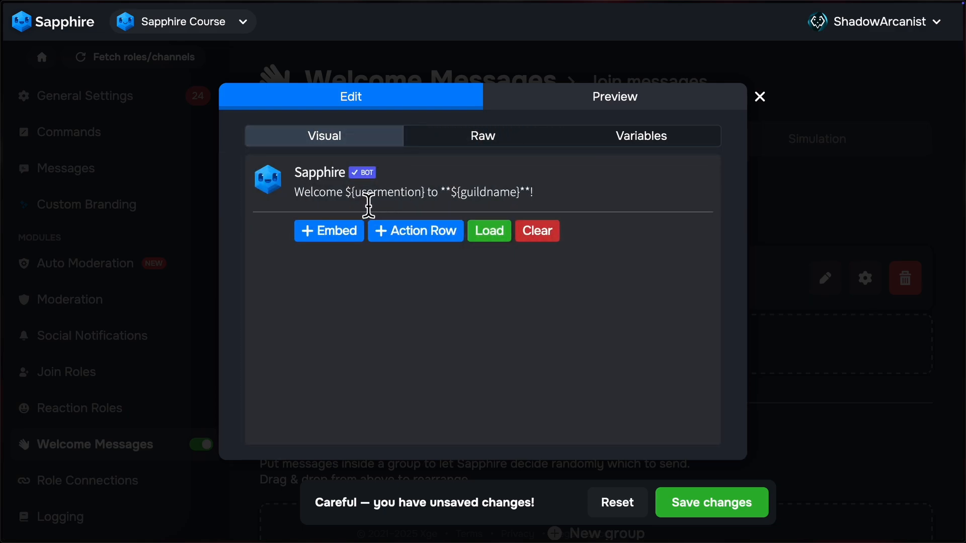
pyautogui.moveTo(346, 205); pyautogui.dragTo(523, 207)
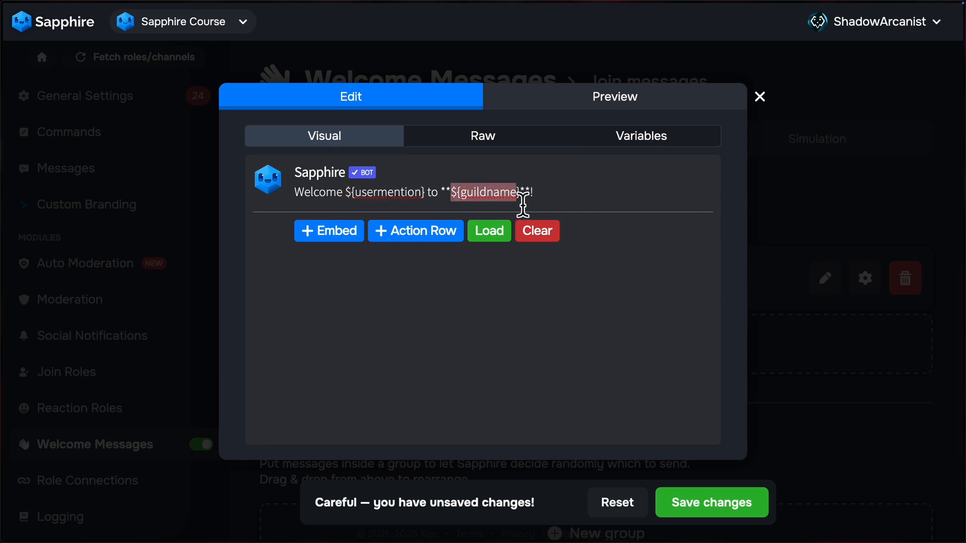
# Step: Preview the join message, save the changes and close the message editor
pyautogui.click(586, 103)
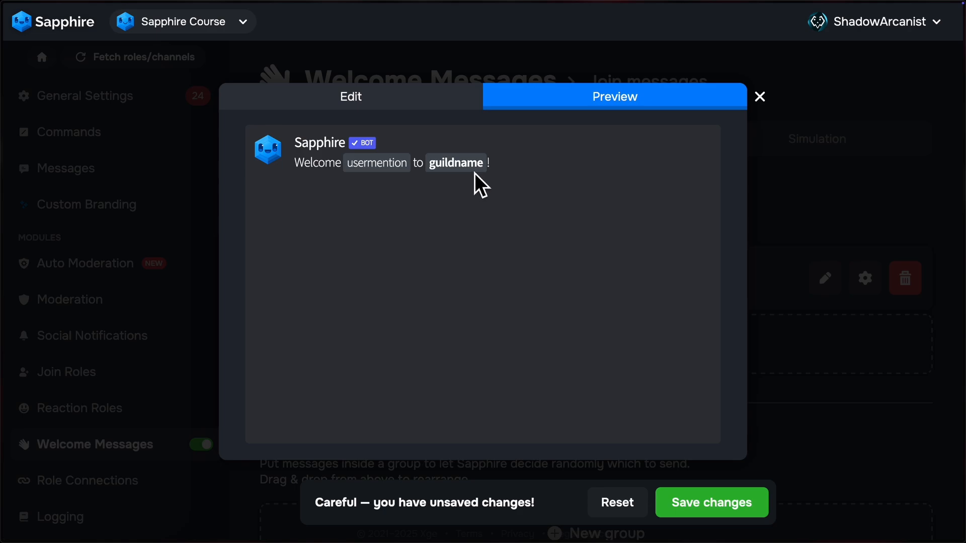
pyautogui.click(738, 519)
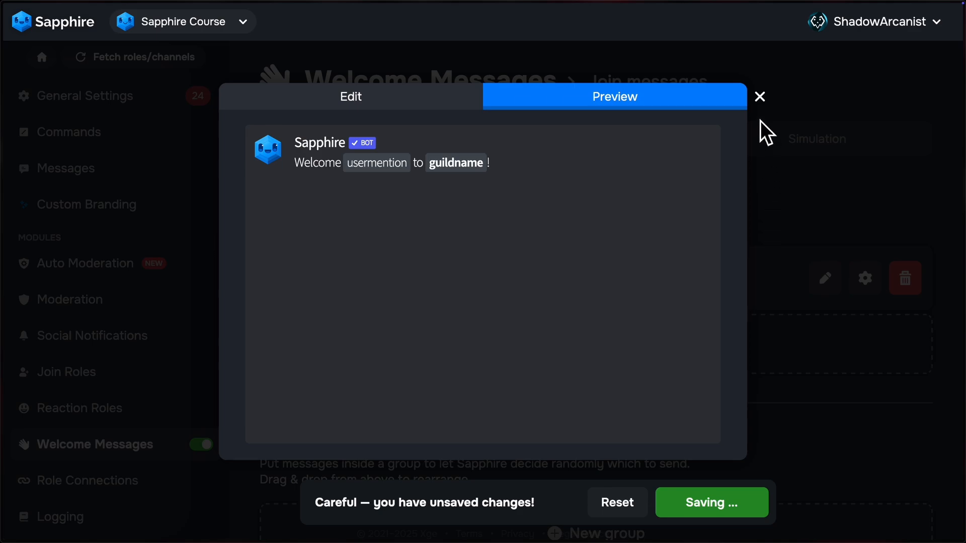
pyautogui.click(772, 116)
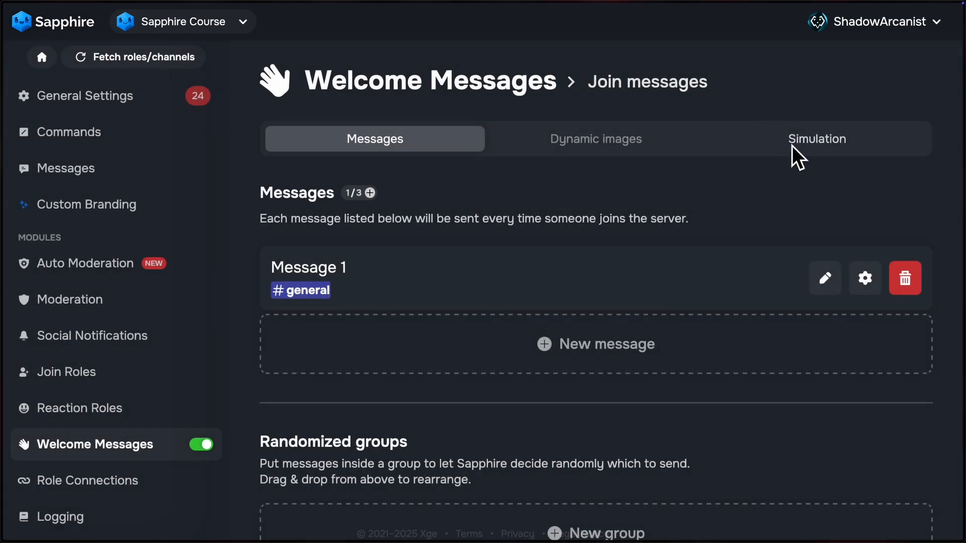
# Step: Simulate a join for Message 1 and switch to Discord to check the welcome message in the general channel
pyautogui.click(827, 149)
pyautogui.click(638, 396)
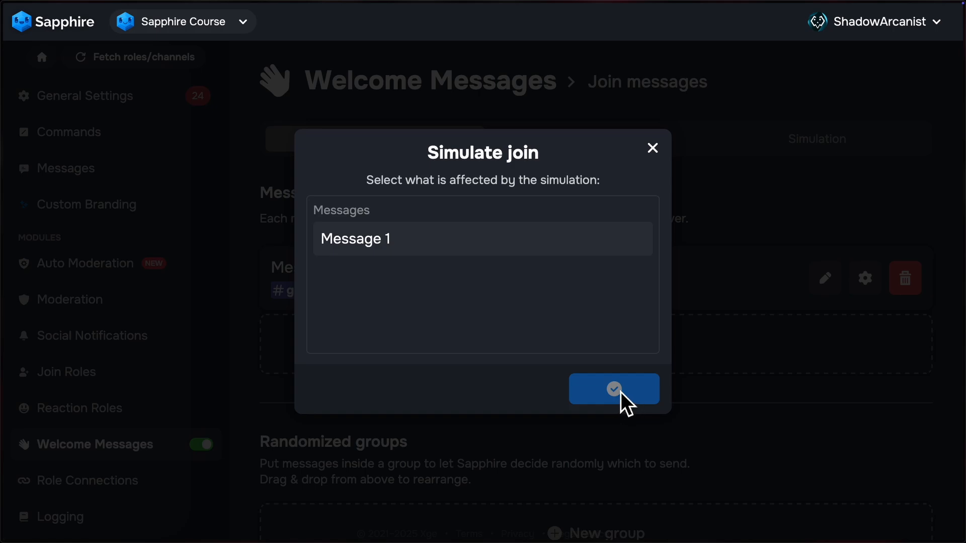
pyautogui.moveTo(17, 191)
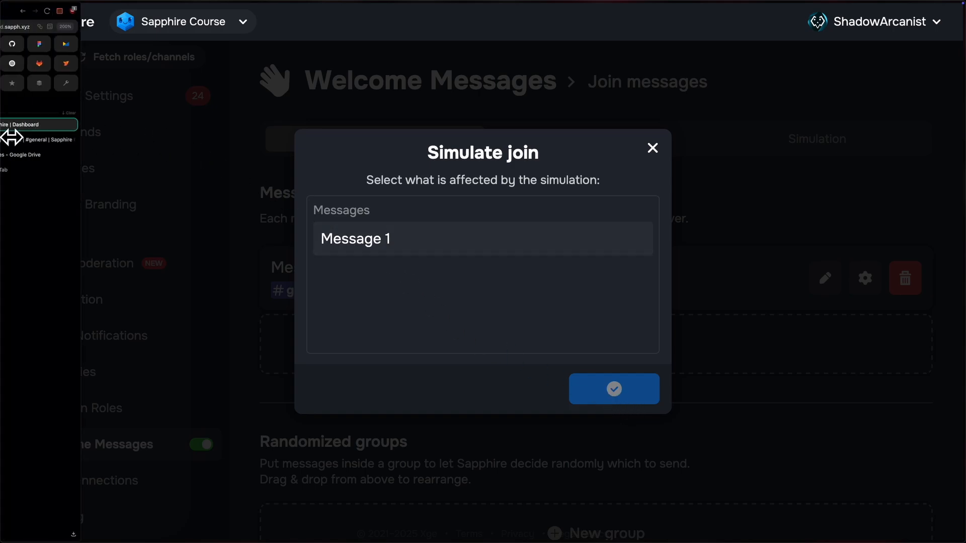
pyautogui.click(53, 142)
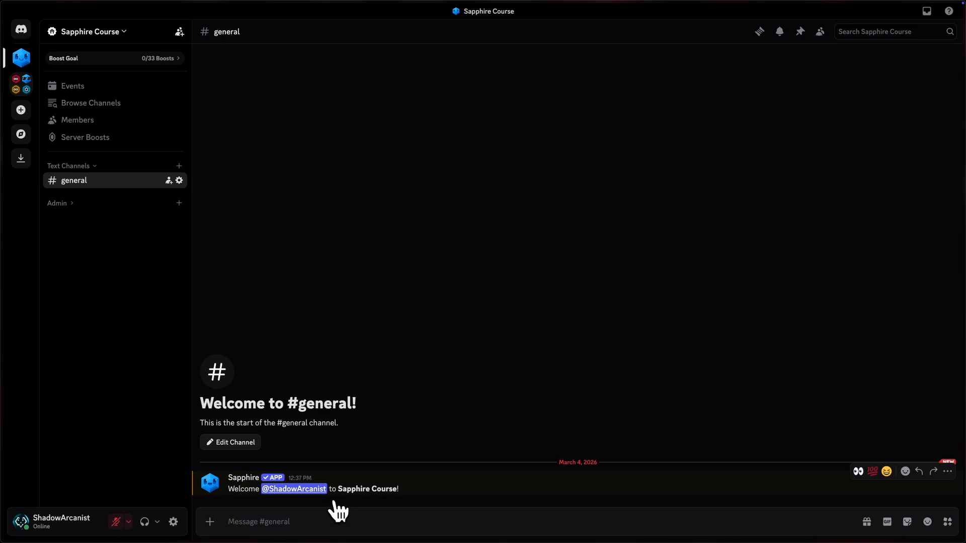
# Step: Switch back to the Sapphire dashboard and look over Message 1's editable content, leaving it as it is
pyautogui.moveTo(4, 153)
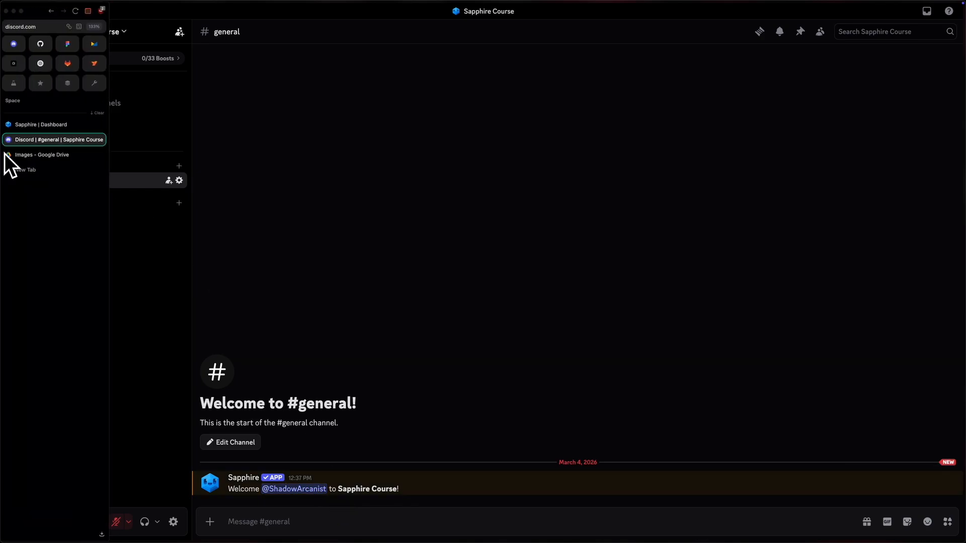
pyautogui.click(49, 126)
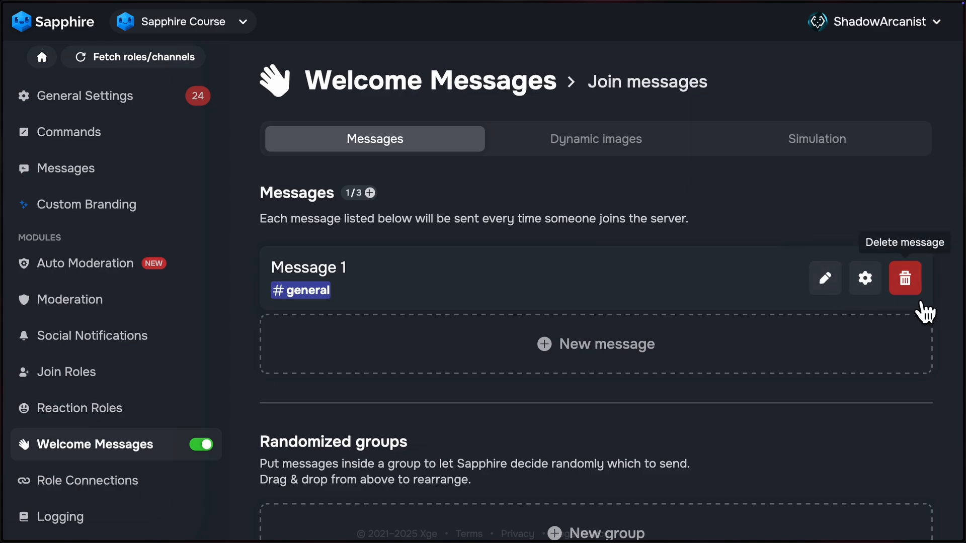
pyautogui.click(828, 286)
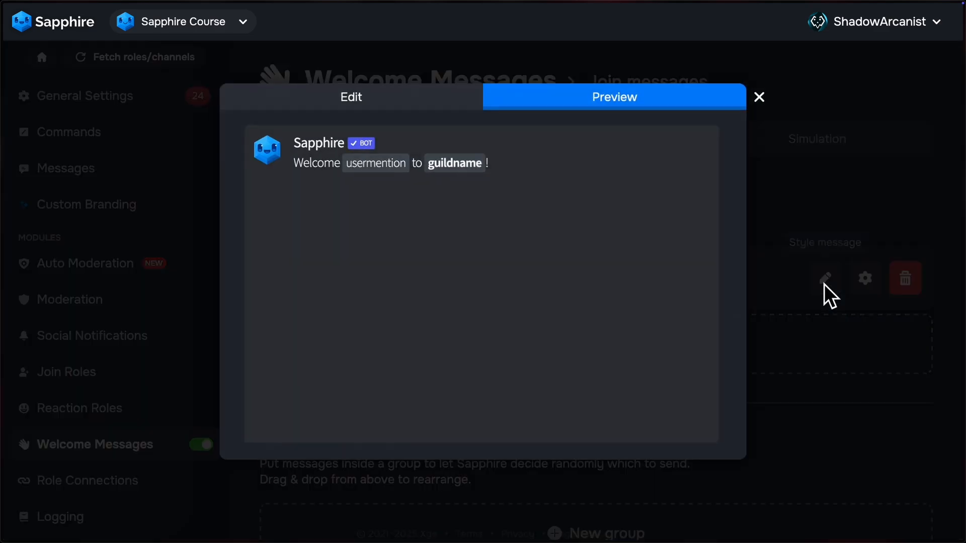
pyautogui.click(353, 105)
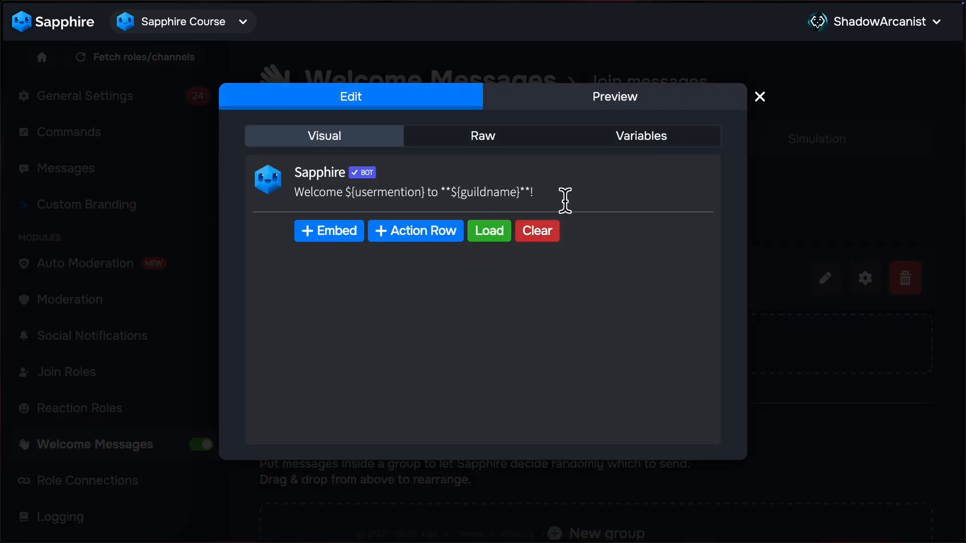
pyautogui.click(783, 113)
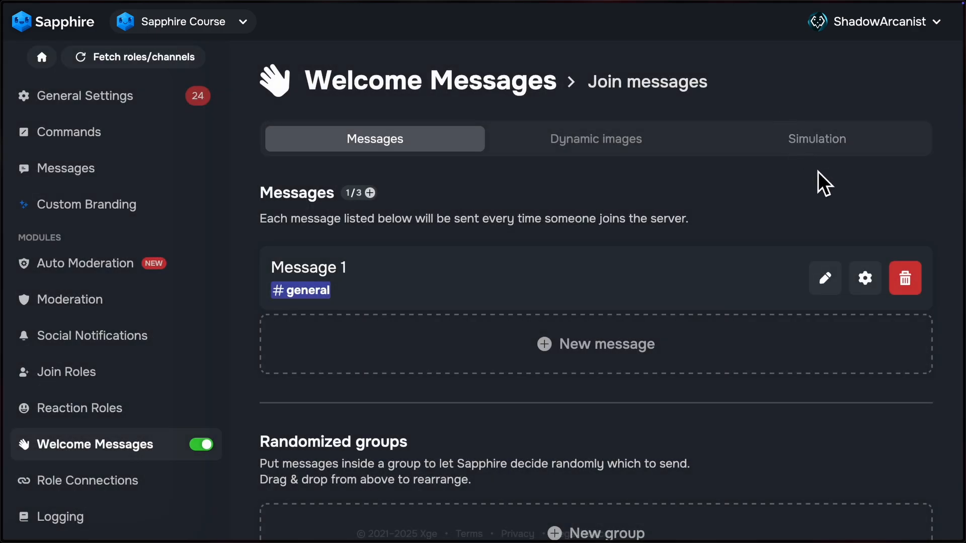
# Step: Rename Message 1 as TEST in its additional settings
pyautogui.click(866, 280)
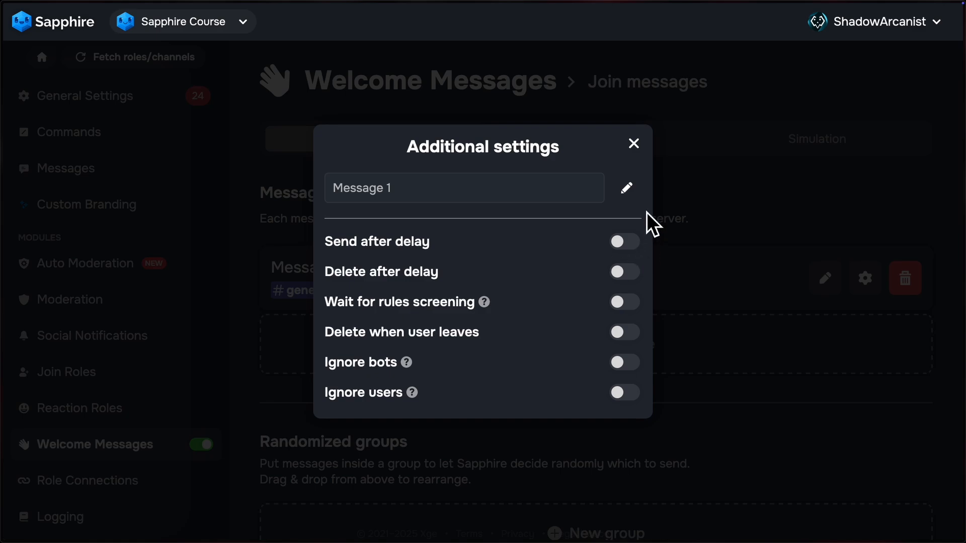
pyautogui.click(627, 188)
pyautogui.hotkey('ctrl', 'a')
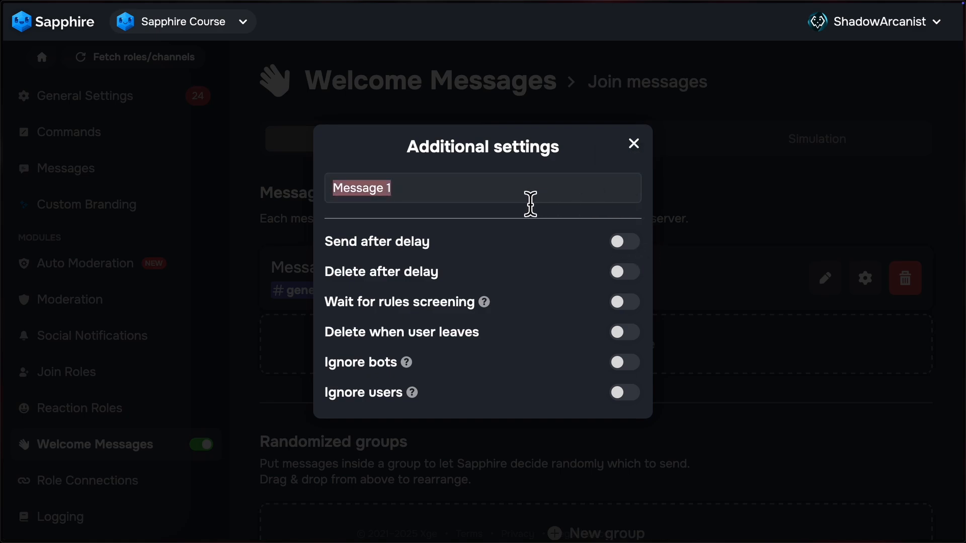
pyautogui.write('TEST')
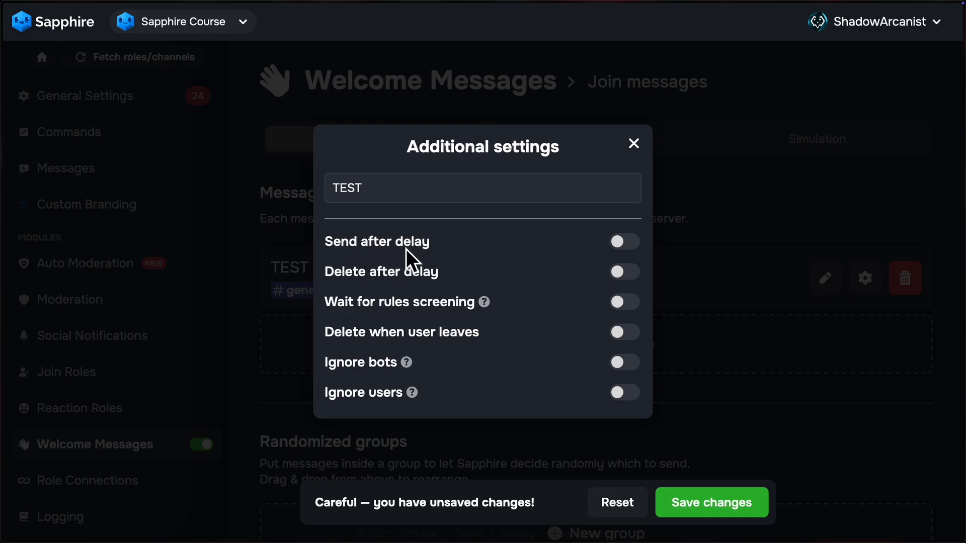
# Step: Enable sending the join message after a delay of 7 days and deleting it after a delay of 30 hours
pyautogui.click(624, 241)
pyautogui.click(631, 264)
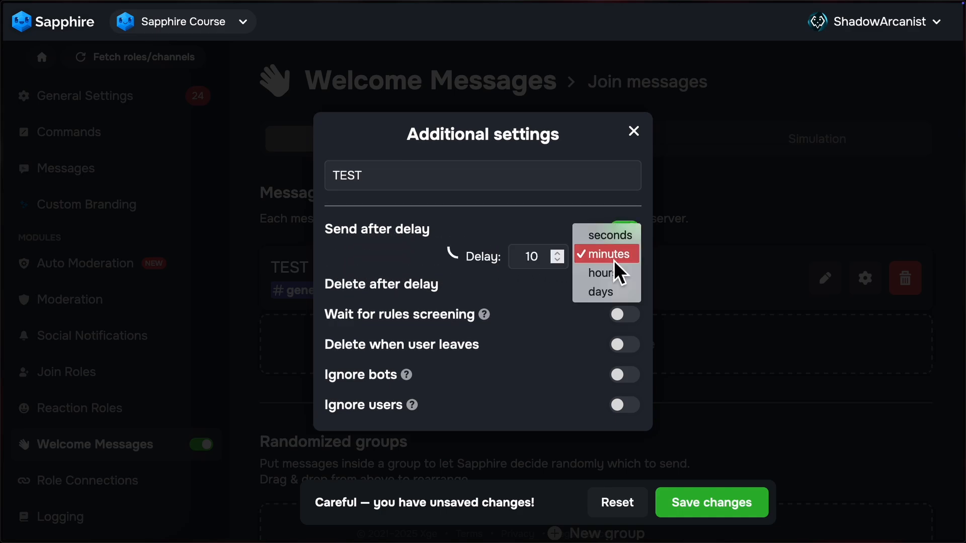
pyautogui.click(614, 294)
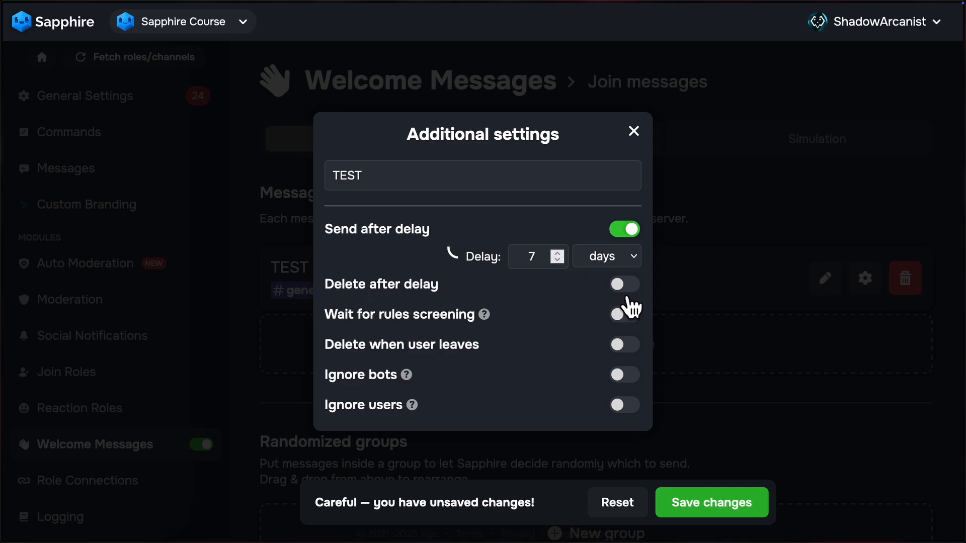
pyautogui.click(624, 284)
pyautogui.click(621, 299)
pyautogui.click(617, 317)
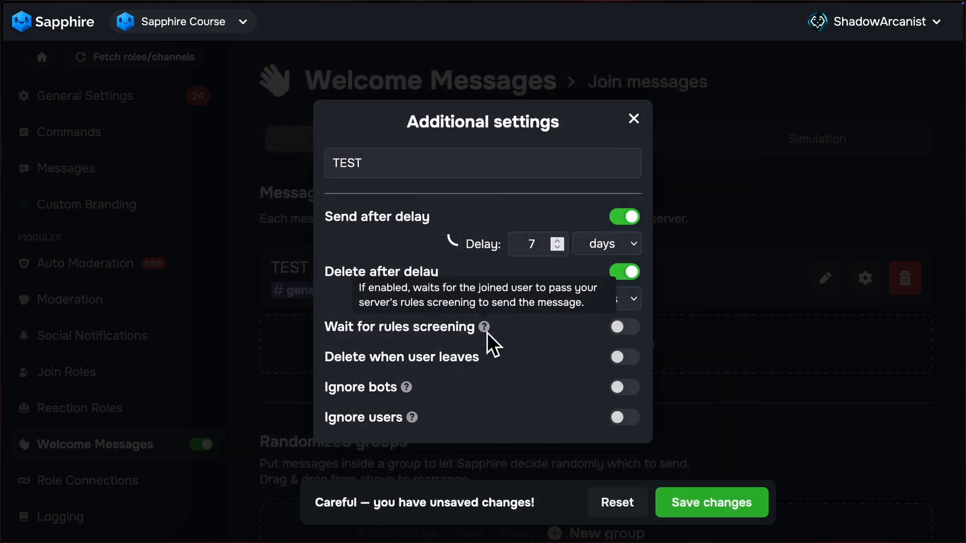
# Step: Enable waiting for rules screening, deletion when the user leaves within 30 minutes, and ignoring bots and users, and close the additional settings
pyautogui.click(621, 328)
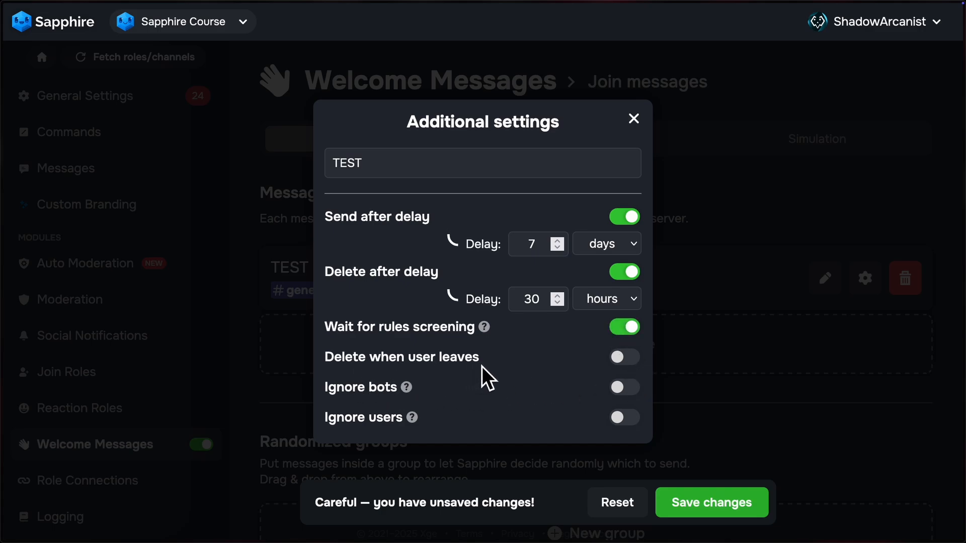
pyautogui.click(621, 359)
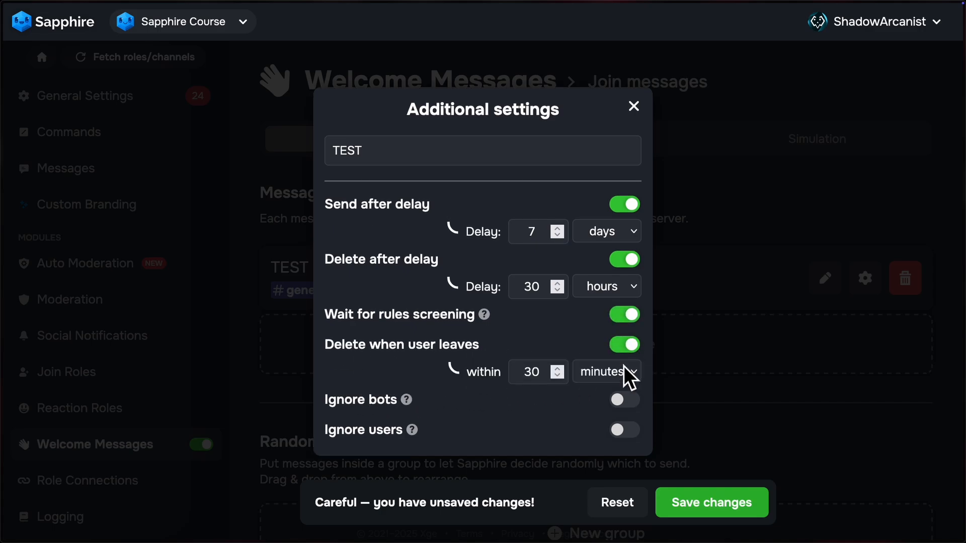
pyautogui.moveTo(414, 406)
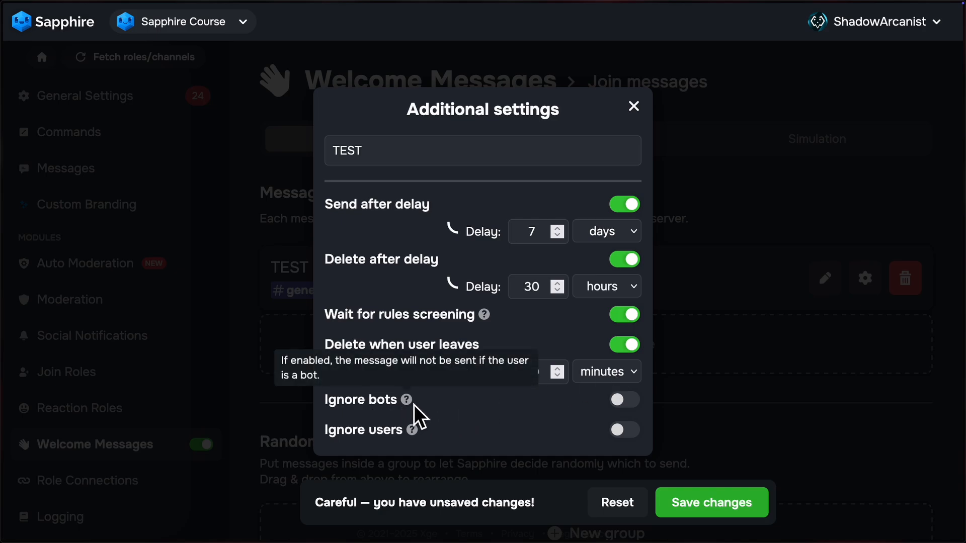
pyautogui.click(632, 407)
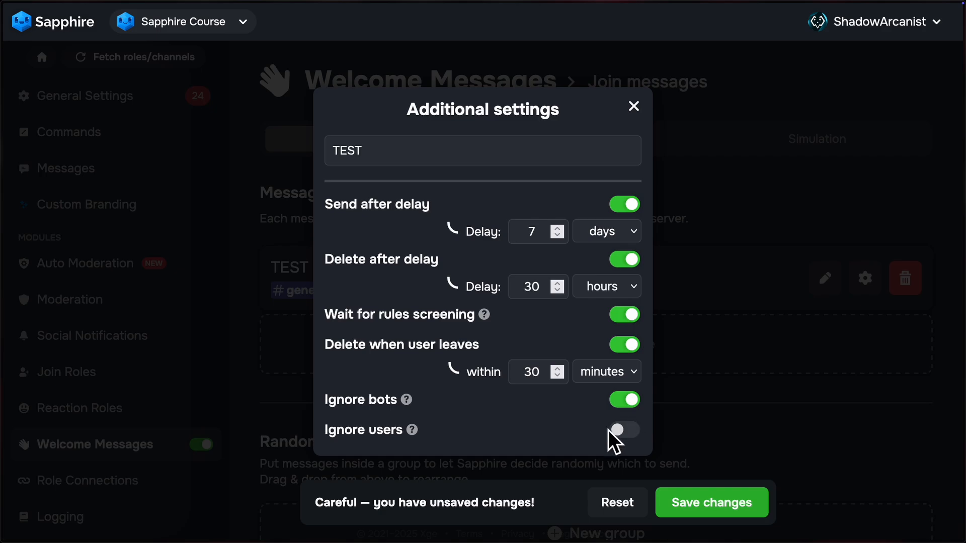
pyautogui.moveTo(418, 435)
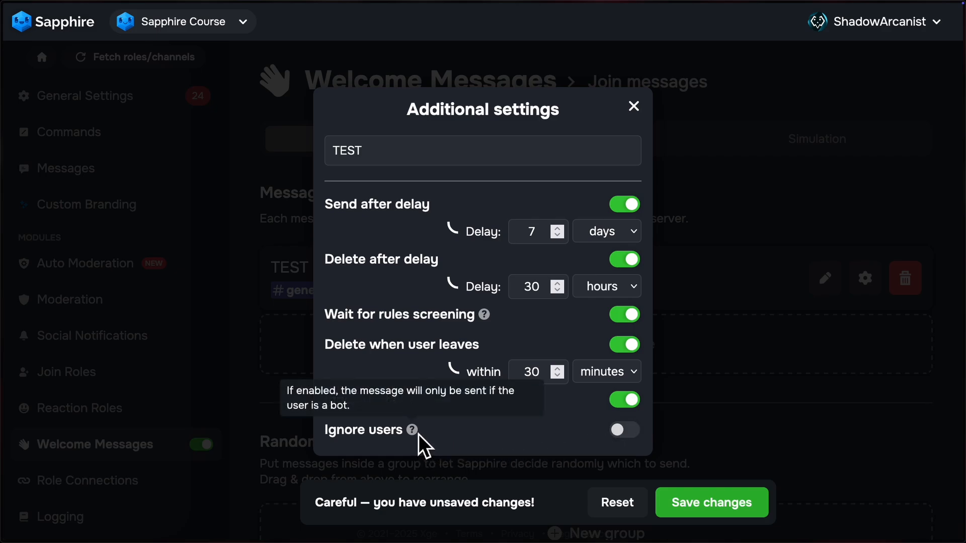
pyautogui.click(638, 436)
pyautogui.click(635, 109)
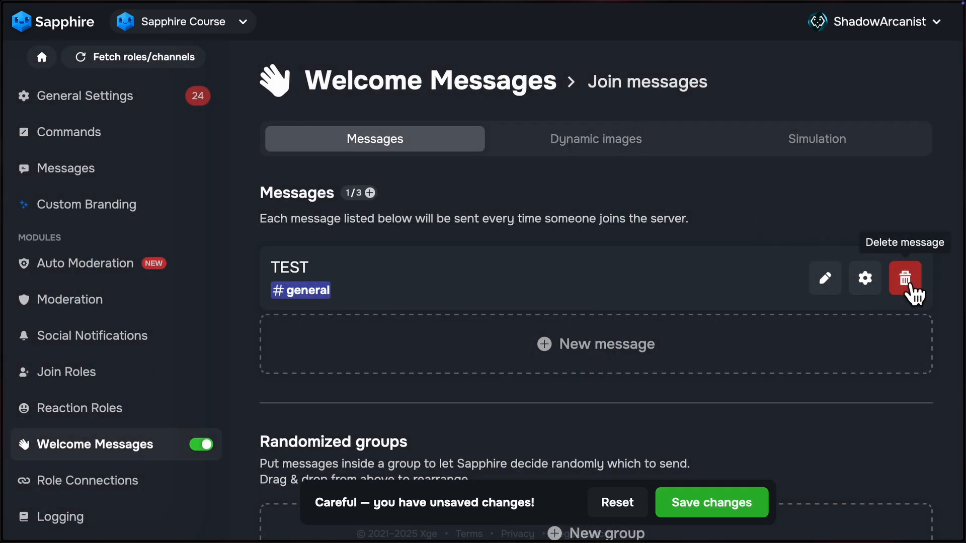
# Step: Discard the unsaved changes to the join message and look over the Randomized groups section
pyautogui.scroll(-2, 914, 308)
pyautogui.click(692, 500)
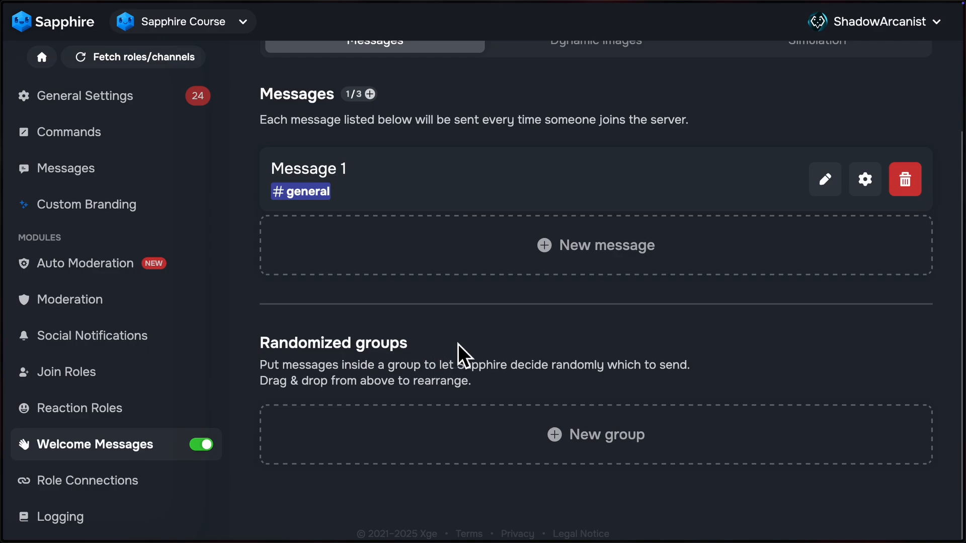
pyautogui.scroll(1, 457, 343)
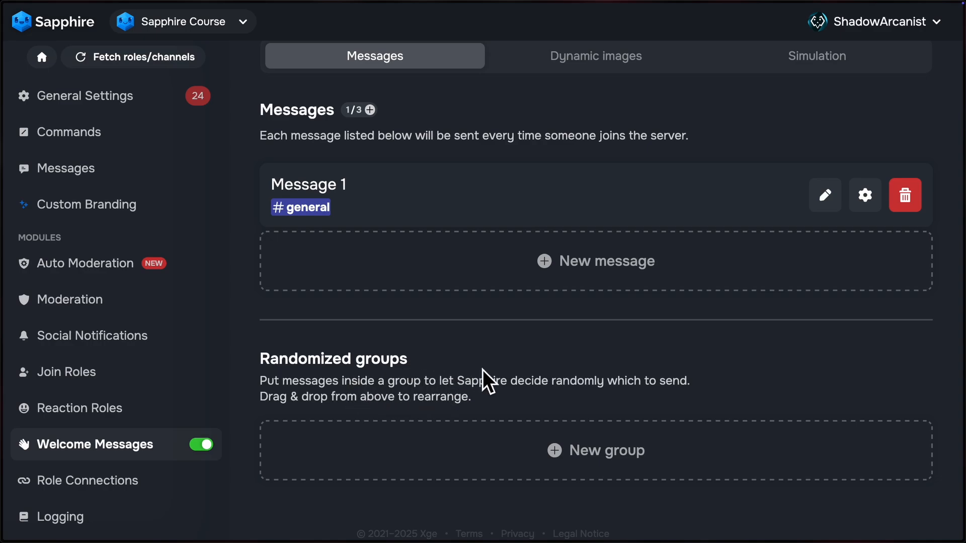
# Step: Add a second join message for the #general channel with its default content and save the changes
pyautogui.click(629, 281)
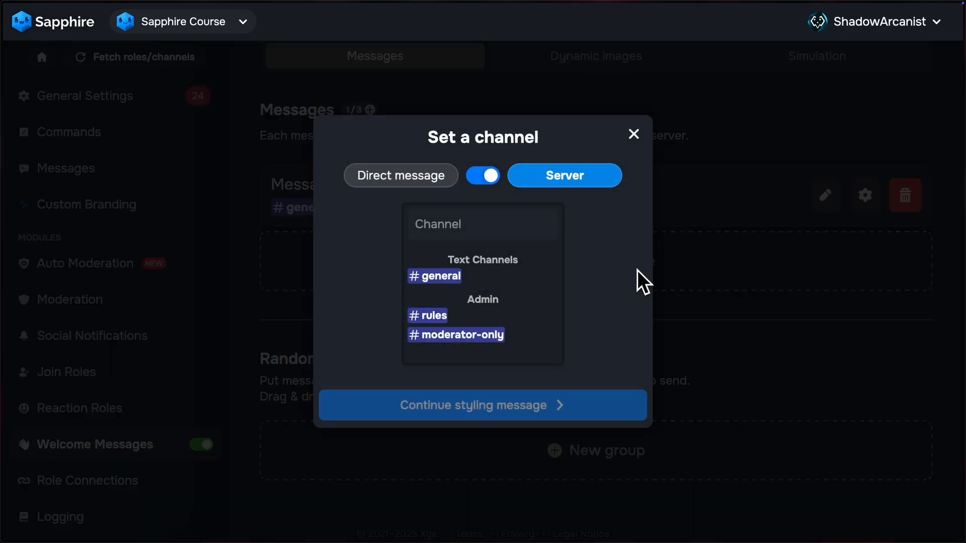
pyautogui.click(443, 277)
pyautogui.click(504, 380)
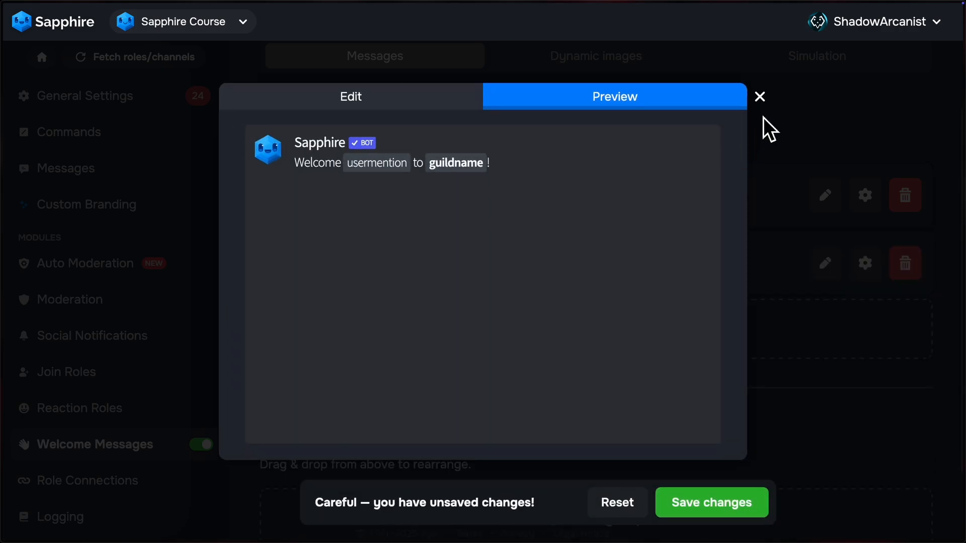
pyautogui.click(767, 129)
pyautogui.click(727, 506)
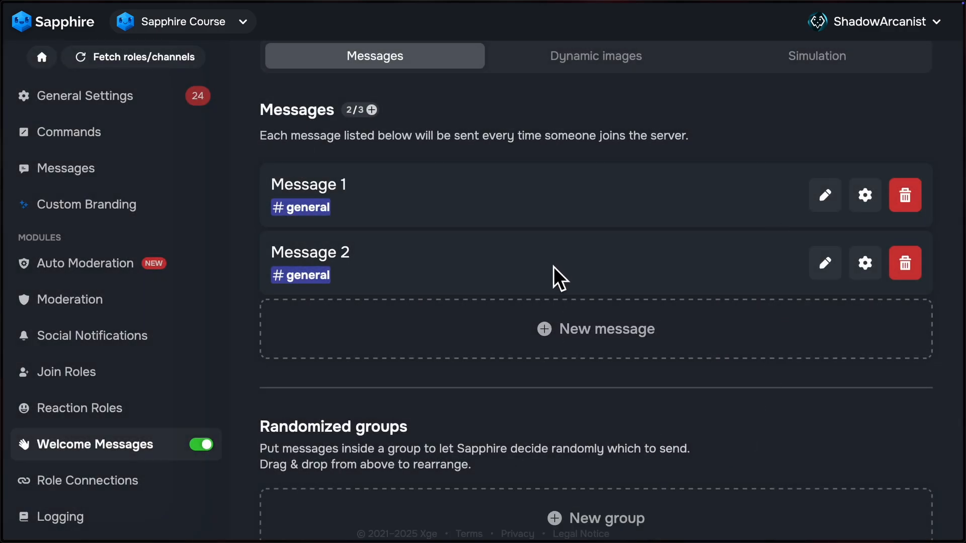
# Step: Create a randomized message group that sends to the #general server channel
pyautogui.scroll(-2, 556, 276)
pyautogui.click(593, 455)
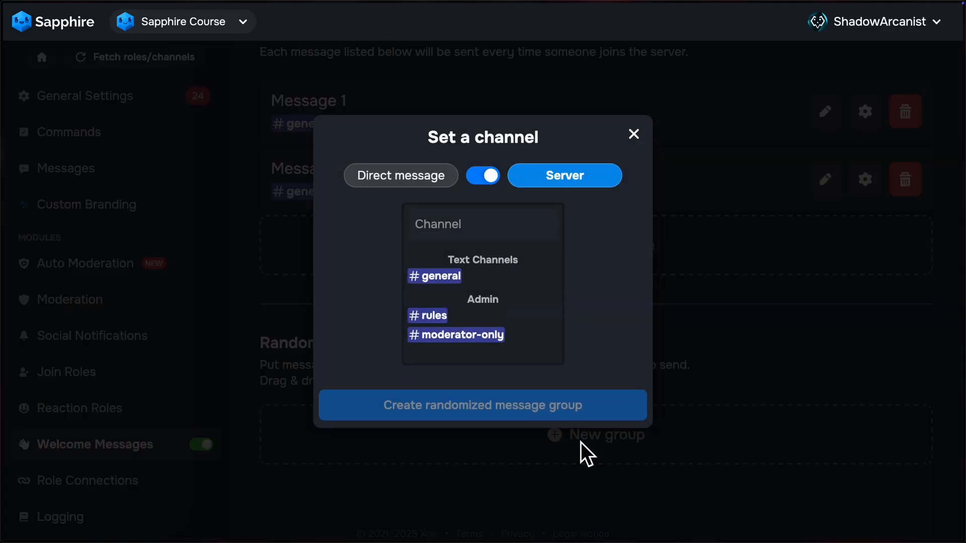
pyautogui.click(421, 180)
pyautogui.click(564, 264)
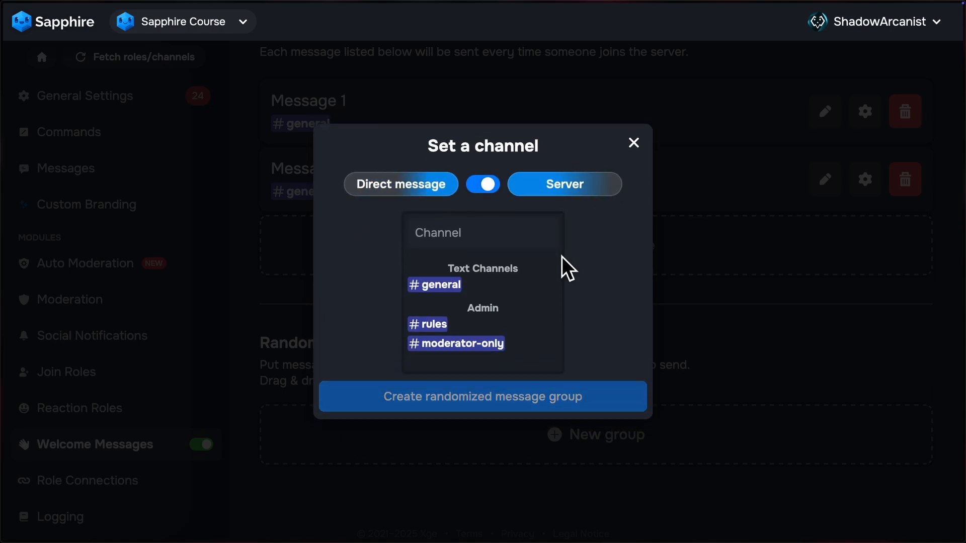
pyautogui.click(453, 278)
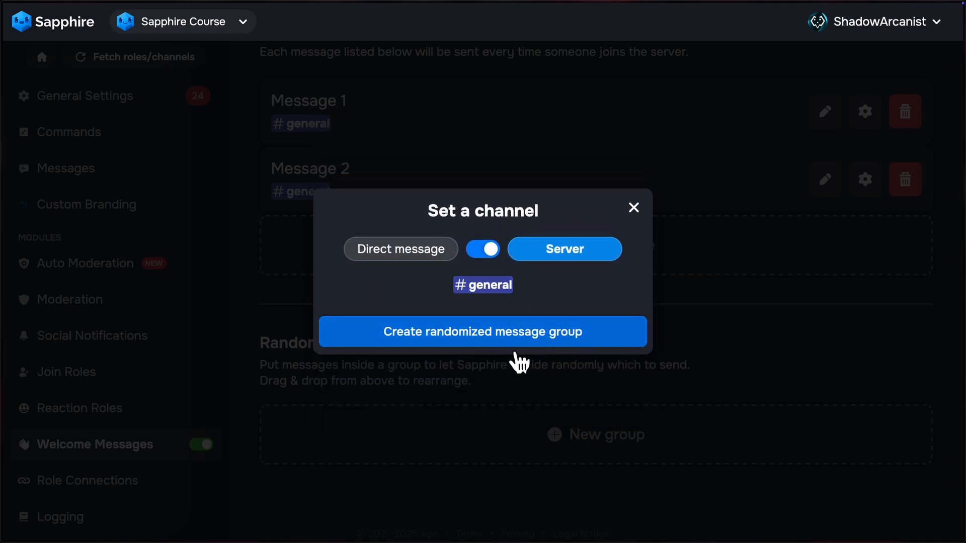
pyautogui.click(505, 343)
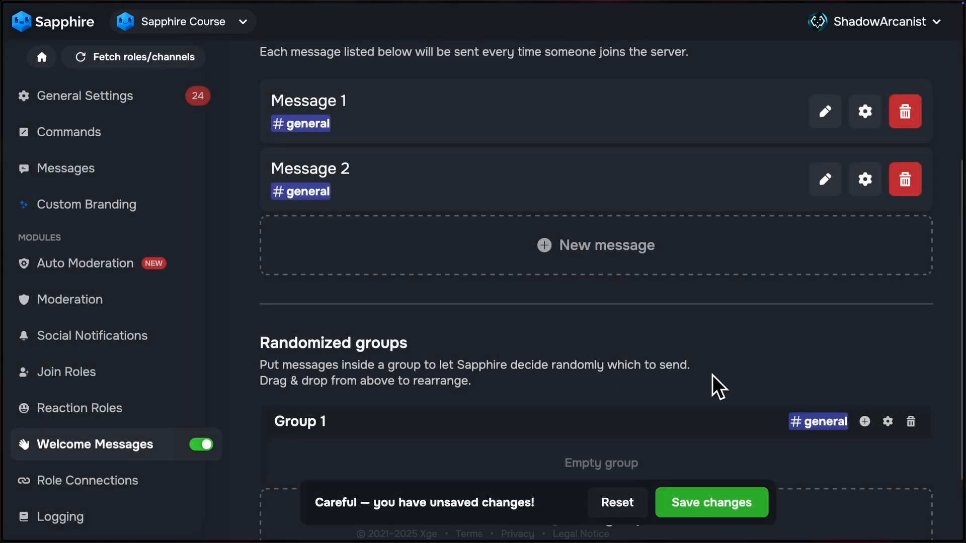
# Step: Move Message 2 and Message 1 into the randomized group Group 1
pyautogui.scroll(-2, 700, 372)
pyautogui.moveTo(422, 90); pyautogui.dragTo(372, 376)
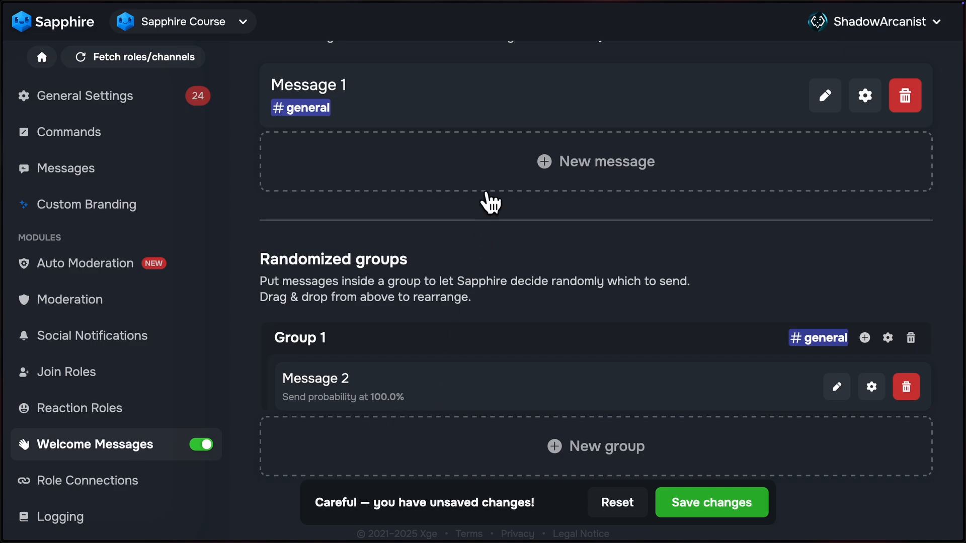
pyautogui.moveTo(411, 96); pyautogui.dragTo(427, 408)
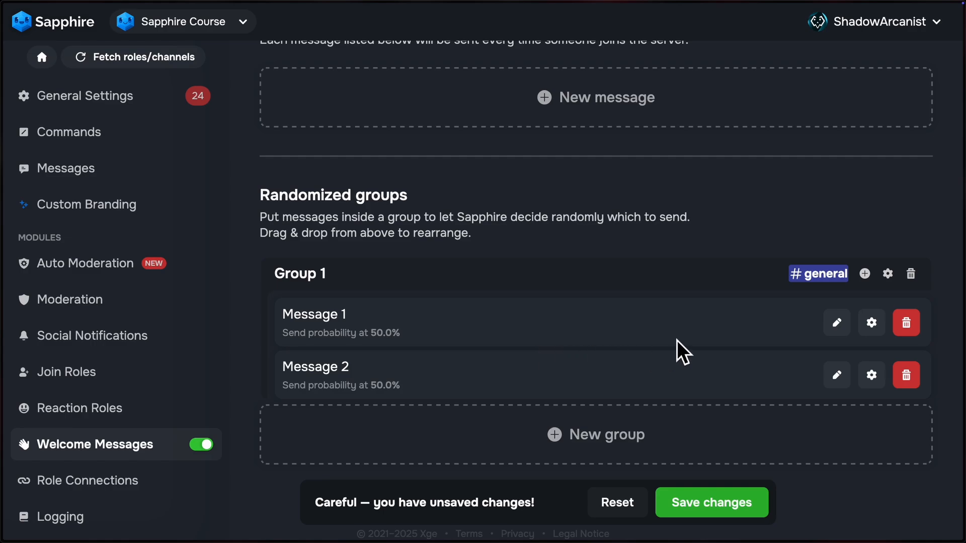
# Step: Enable message probabilities for Group 1 and set the weights to 5 for Message 1 and 4 for Message 2
pyautogui.click(901, 286)
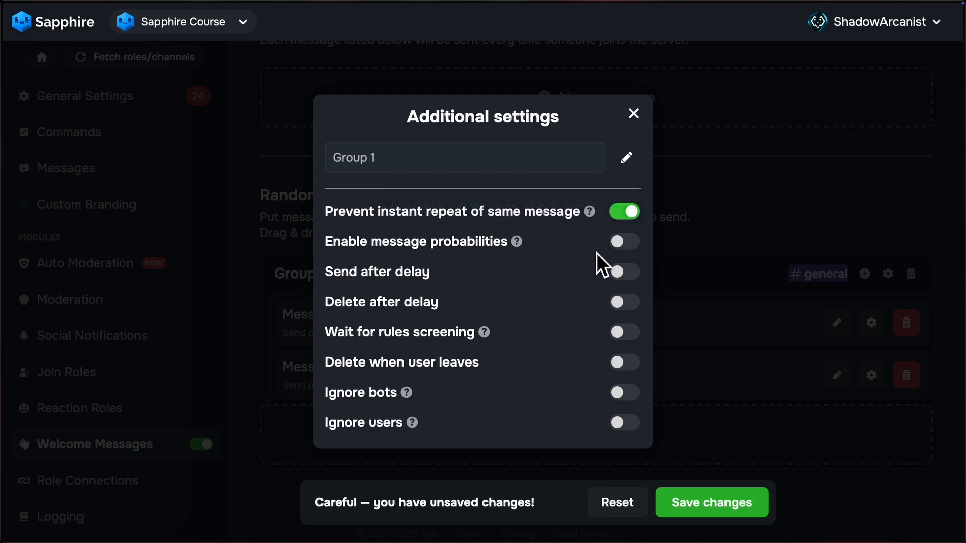
pyautogui.click(627, 244)
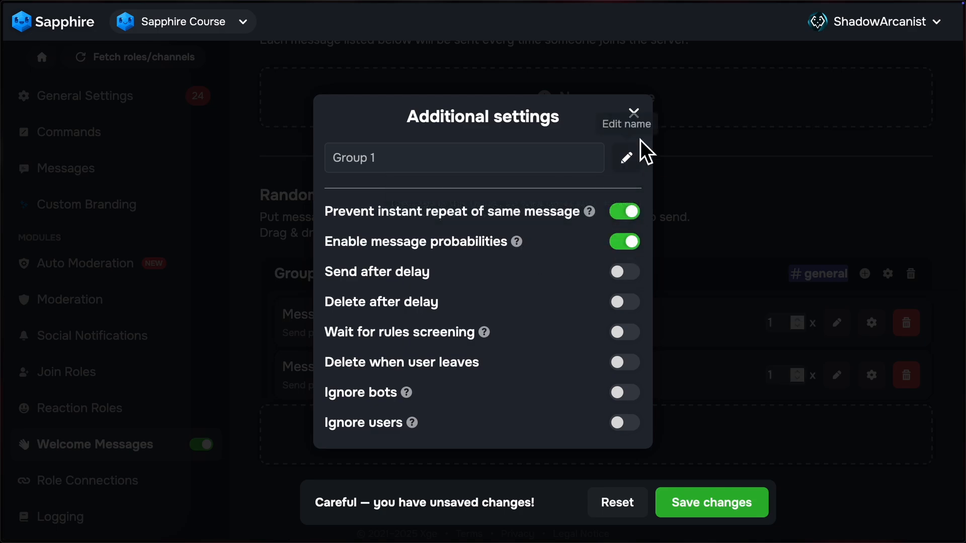
pyautogui.click(634, 114)
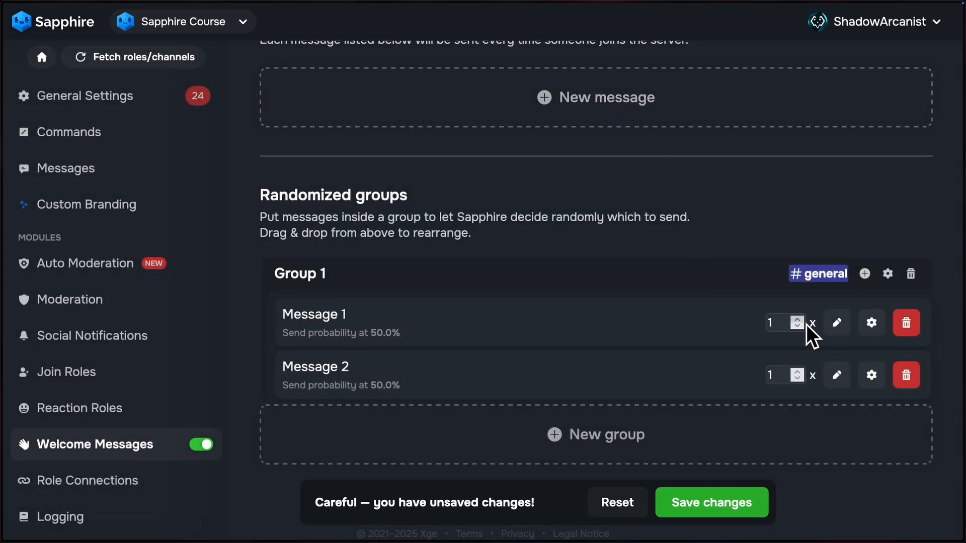
pyautogui.scroll(4, 807, 324)
pyautogui.scroll(3, 805, 377)
# Step: Read the explanation of Prevent instant repeat of same message in Group 1's additional settings
pyautogui.click(888, 276)
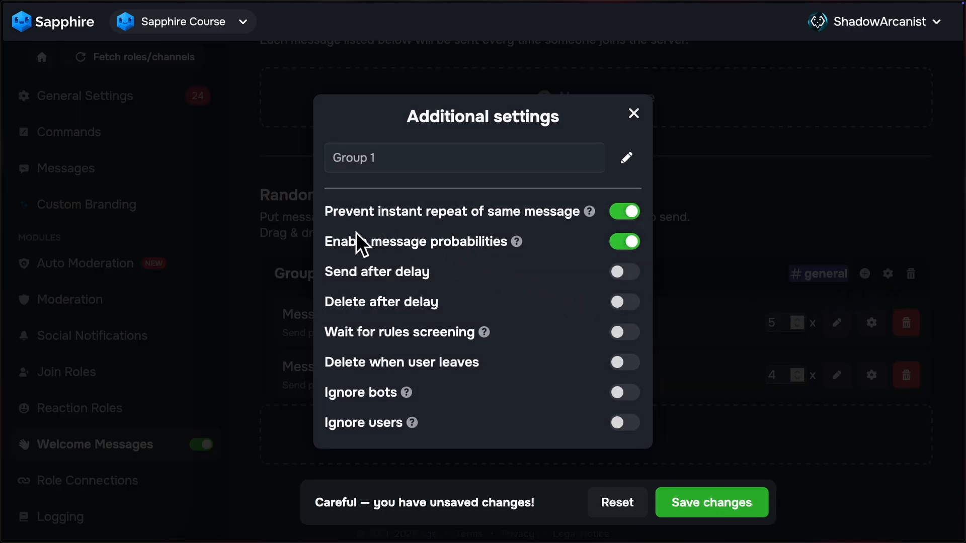
pyautogui.moveTo(597, 216)
pyautogui.click(655, 138)
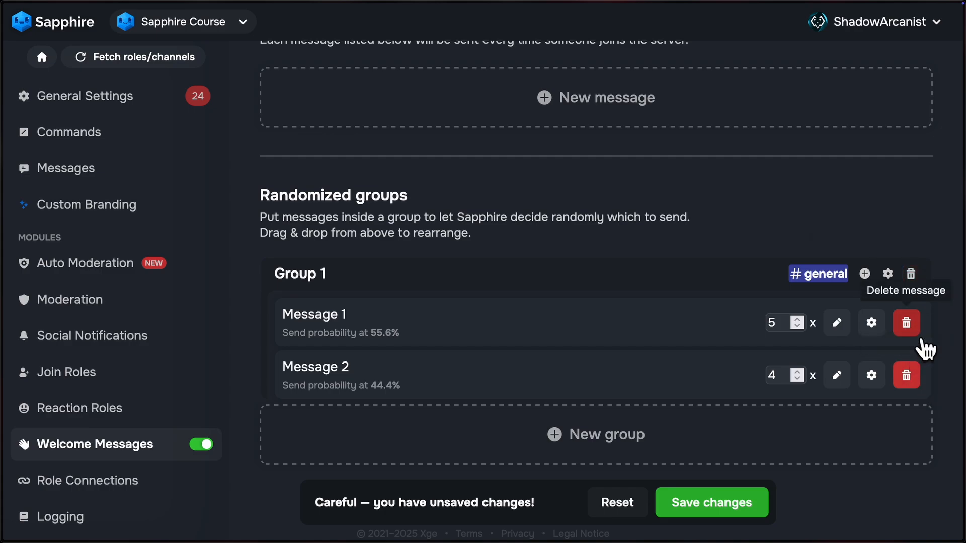
# Step: Move Message 1 and Message 2 out of Group 1 back to the Messages list and save the changes
pyautogui.scroll(1, 921, 352)
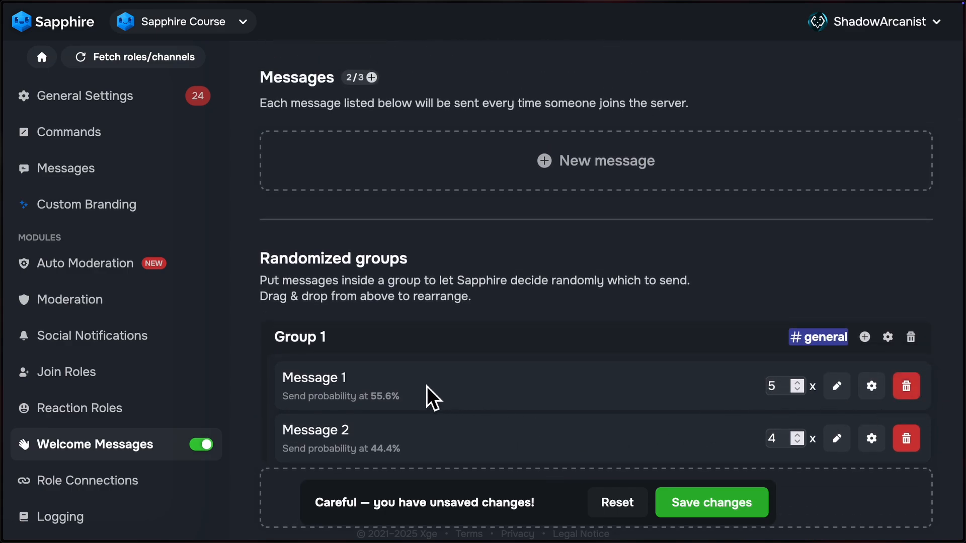
pyautogui.moveTo(417, 382); pyautogui.dragTo(358, 168)
pyautogui.moveTo(415, 451); pyautogui.dragTo(349, 243)
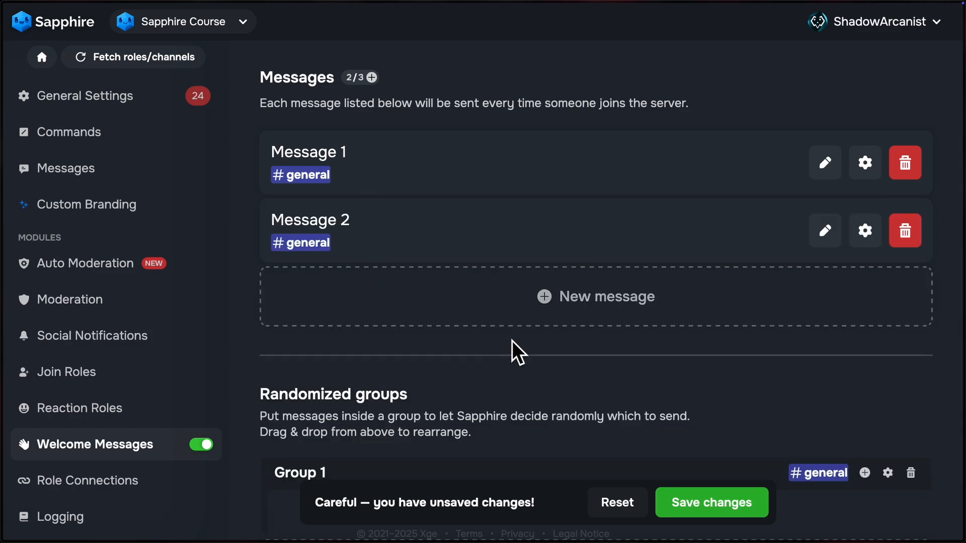
pyautogui.scroll(-3, 513, 347)
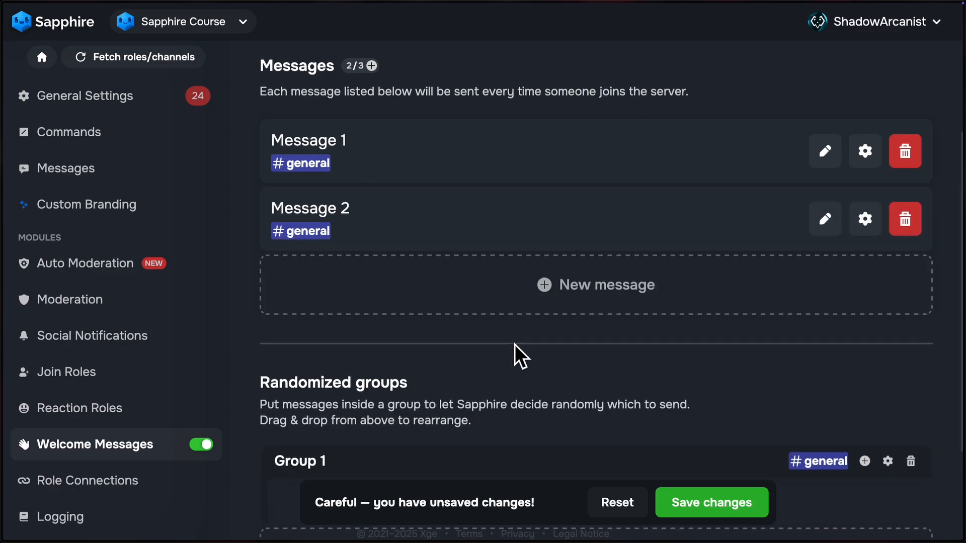
pyautogui.click(745, 523)
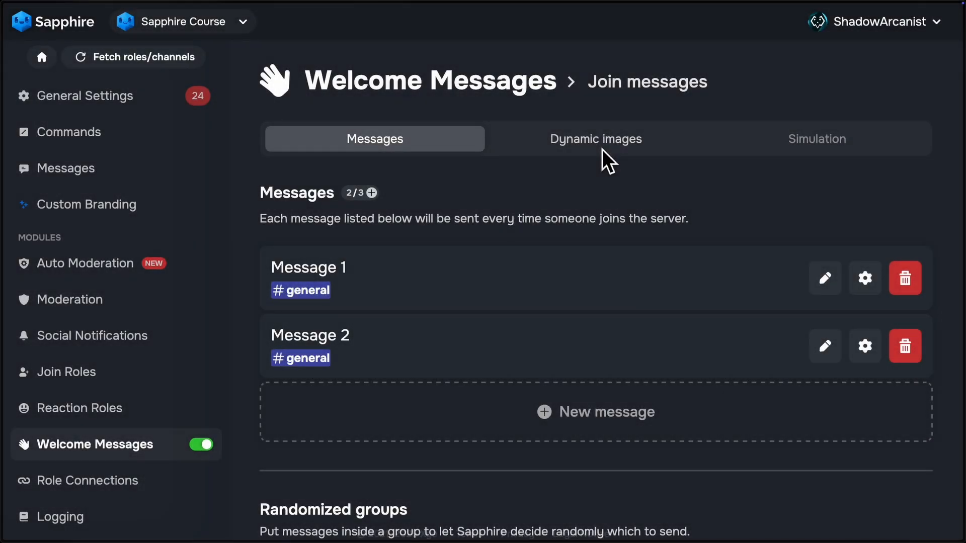
# Step: Create a new dynamic image for the join messages and open it for editing
pyautogui.click(602, 149)
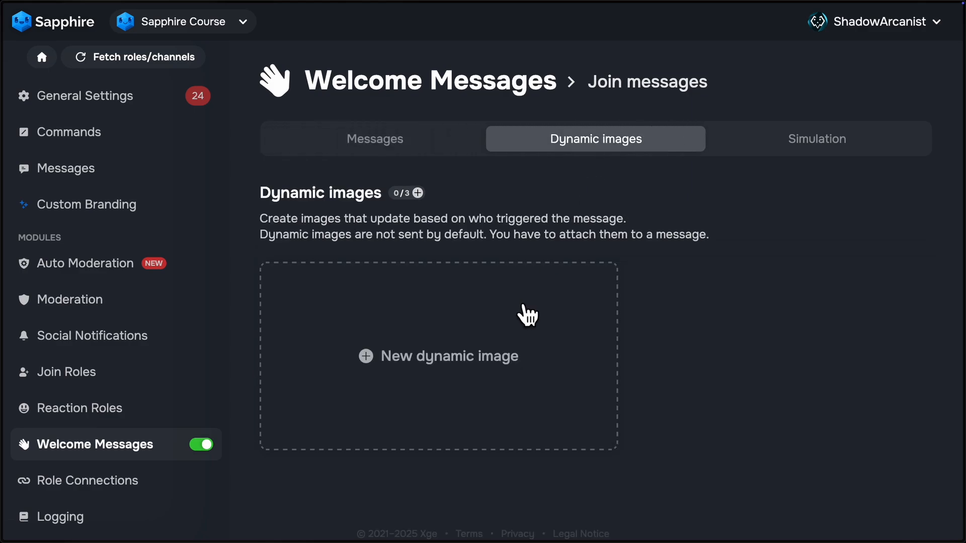
pyautogui.click(452, 363)
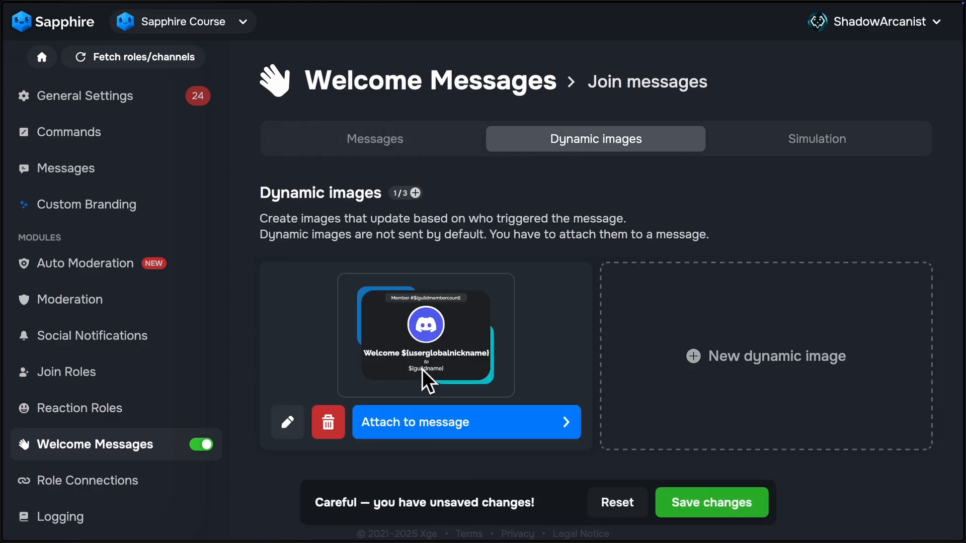
pyautogui.click(300, 438)
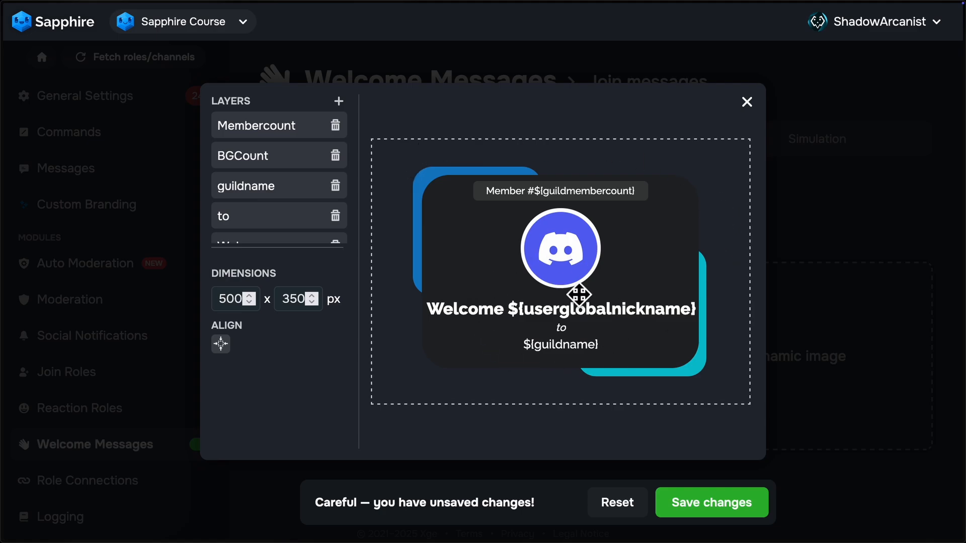
# Step: Look through the dynamic image's layers and examine the settings of the Welcome text layer
pyautogui.scroll(-2, 276, 151)
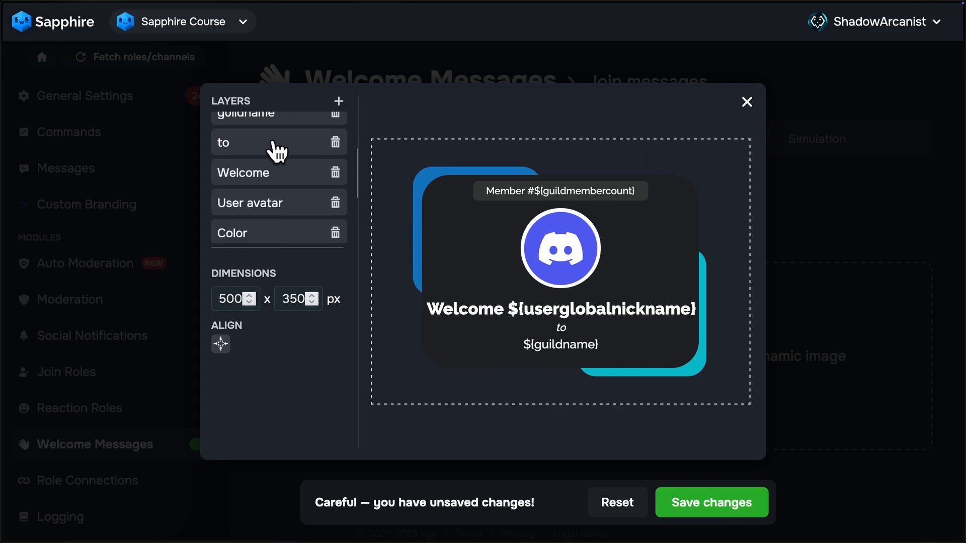
pyautogui.scroll(-3, 276, 151)
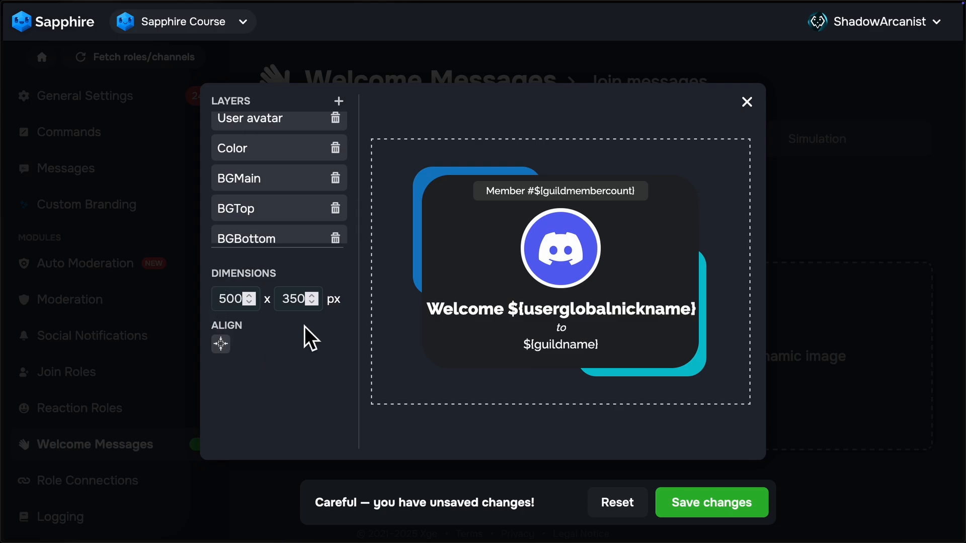
pyautogui.scroll(5, 312, 247)
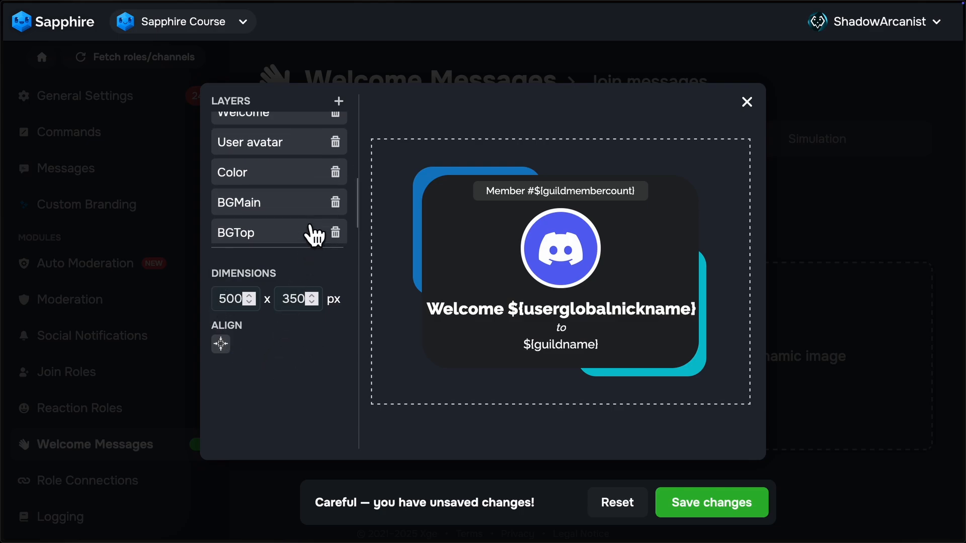
pyautogui.scroll(-1, 297, 216)
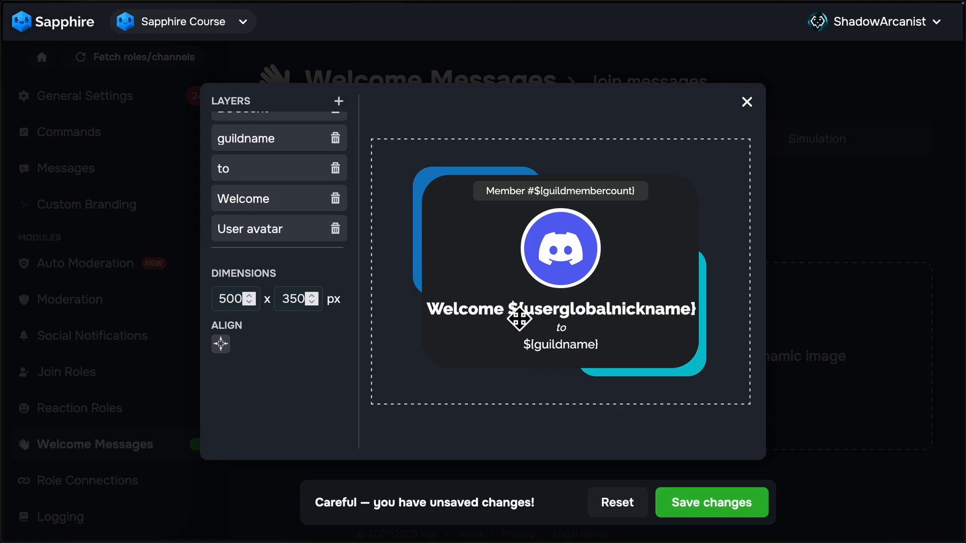
pyautogui.click(492, 280)
pyautogui.click(501, 315)
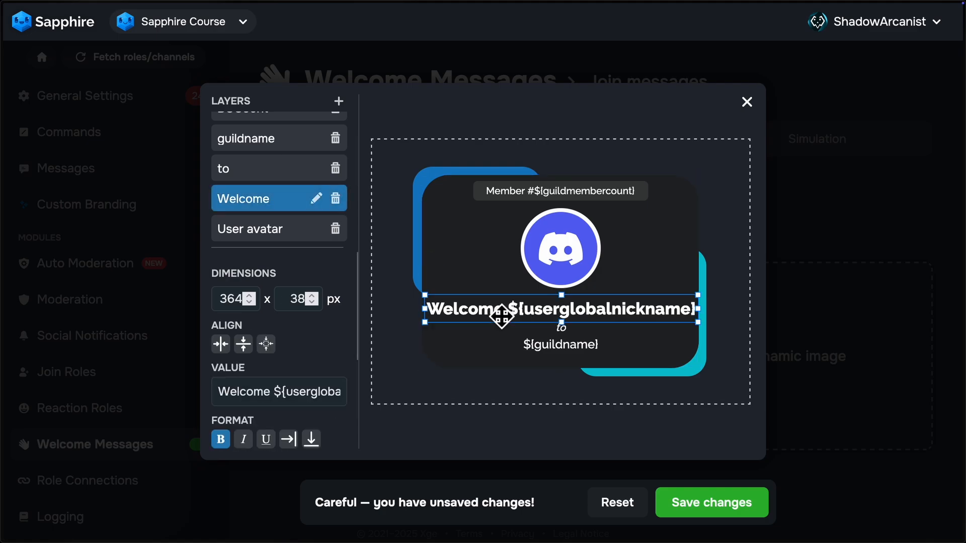
pyautogui.click(561, 278)
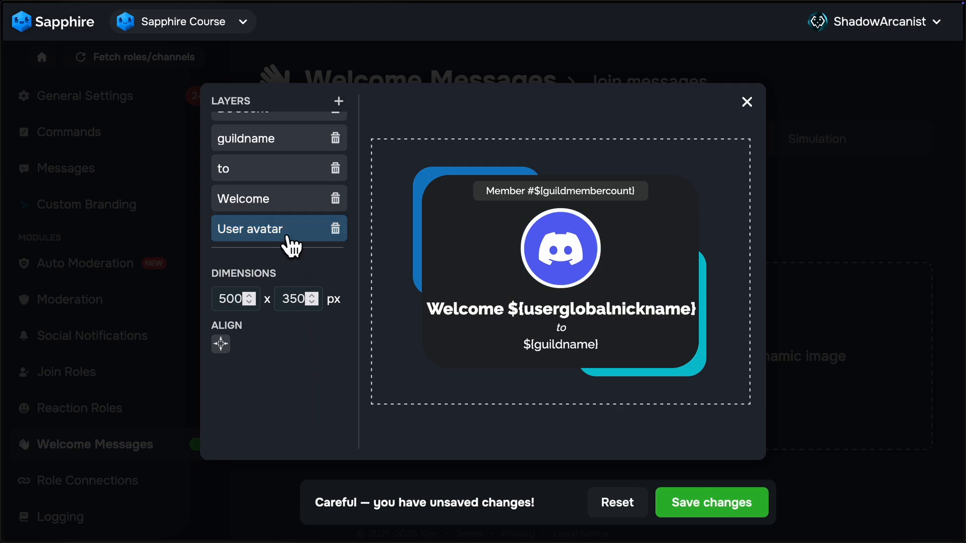
# Step: Reorder the image layers with BGTop first and guildname below Welcome, and rename the BGTop layer as BGTop222
pyautogui.moveTo(287, 240); pyautogui.dragTo(302, 186)
pyautogui.moveTo(302, 235); pyautogui.dragTo(295, 136)
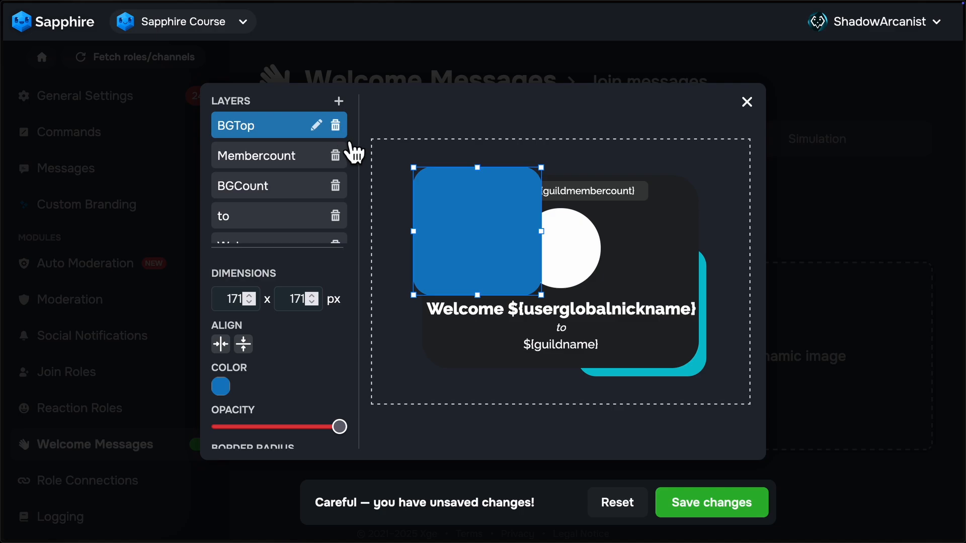
pyautogui.click(316, 125)
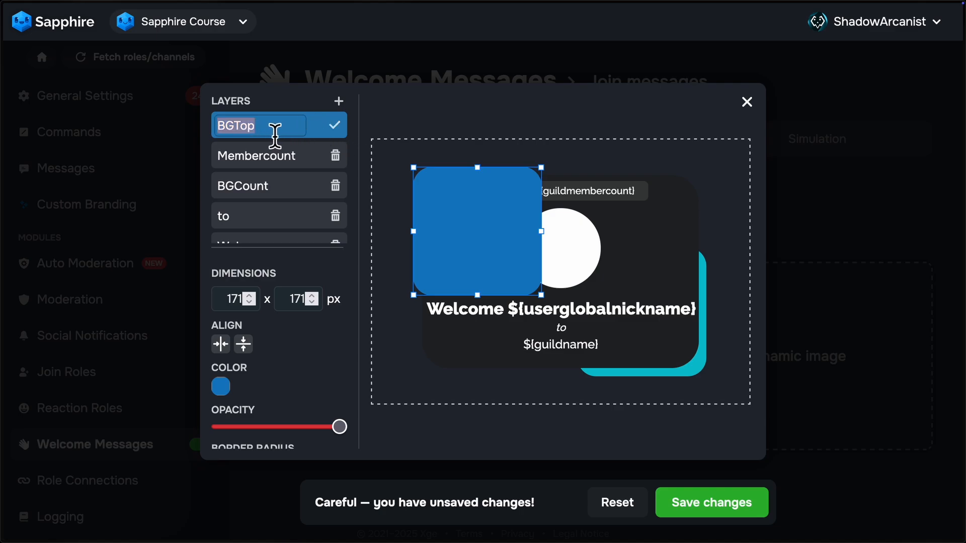
pyautogui.write('222')
pyautogui.click(336, 125)
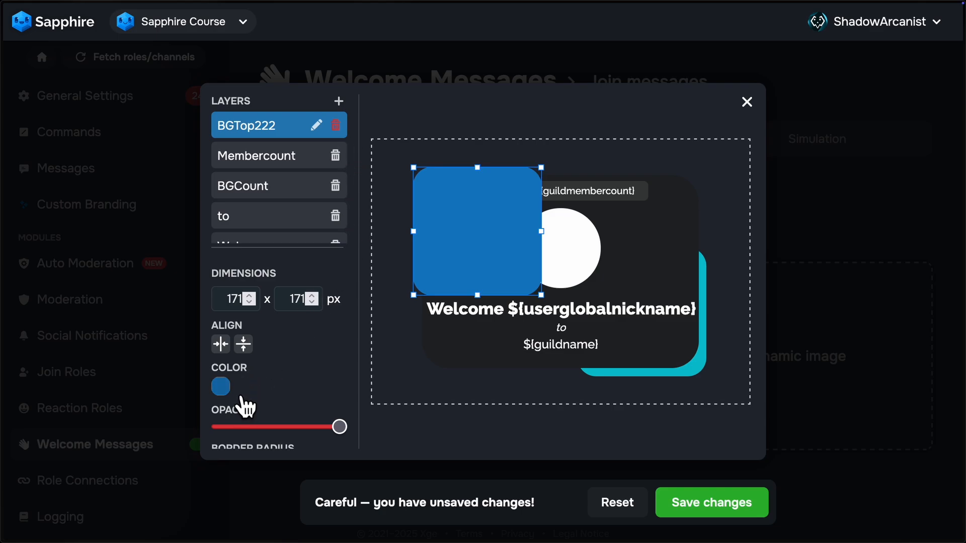
# Step: Examine the Welcome layer's settings and the image options for a new layer, and return to the image preview
pyautogui.scroll(-1, 277, 214)
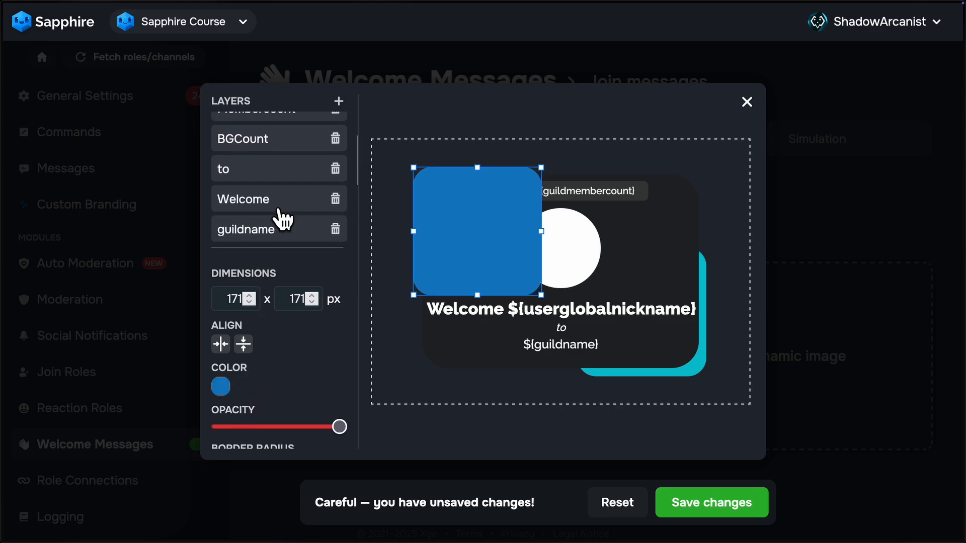
pyautogui.click(272, 205)
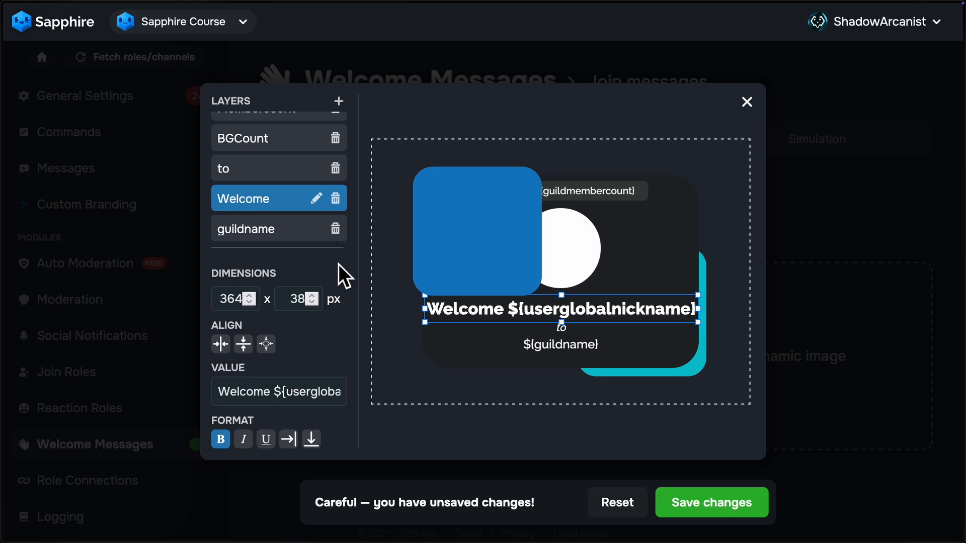
pyautogui.click(344, 110)
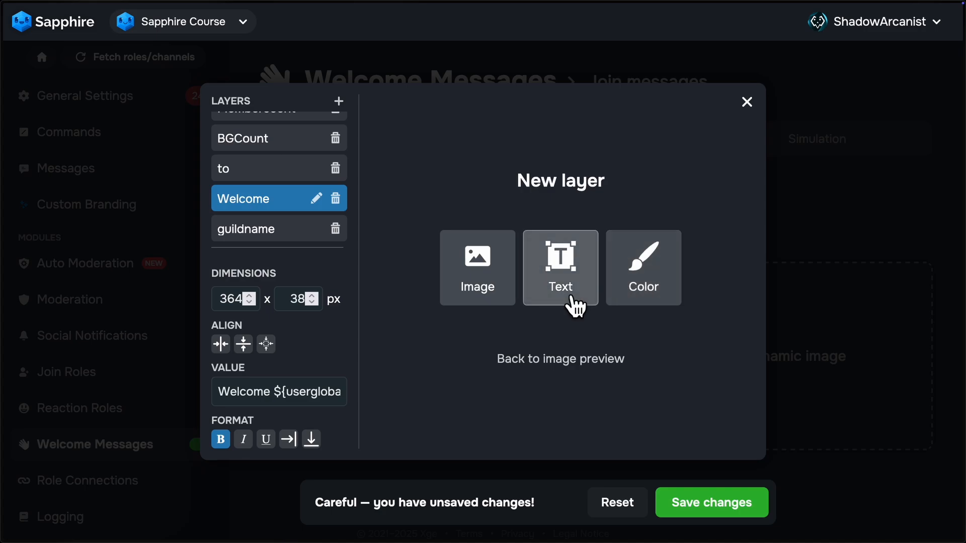
pyautogui.click(512, 297)
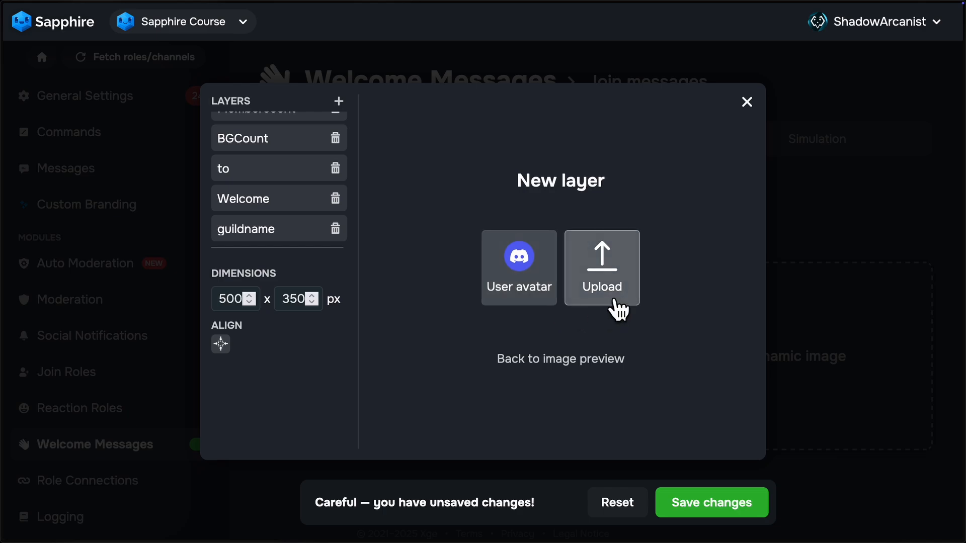
pyautogui.click(584, 362)
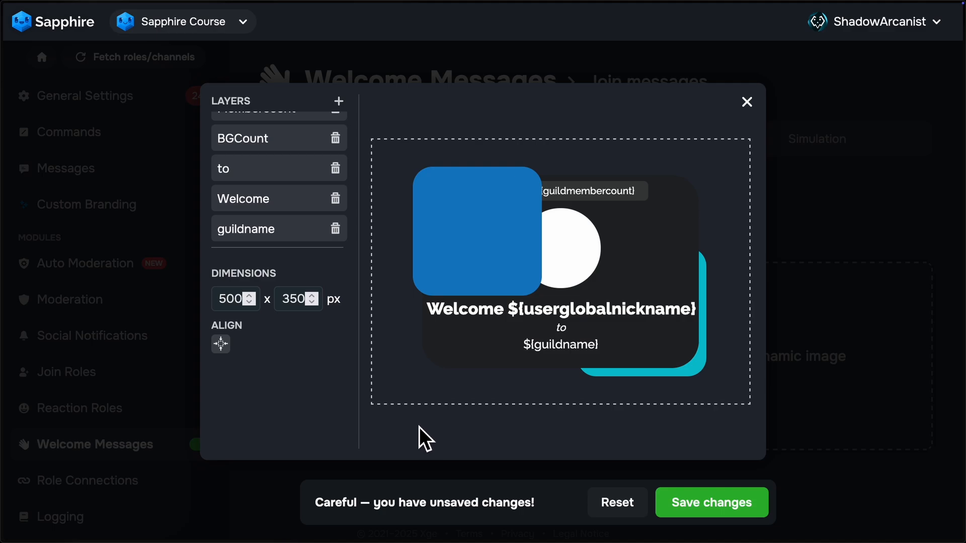
# Step: Move the blue BGTop222 rectangle into the upper-left corner of the image canvas and deselect it
pyautogui.click(442, 282)
pyautogui.moveTo(496, 259); pyautogui.dragTo(383, 126)
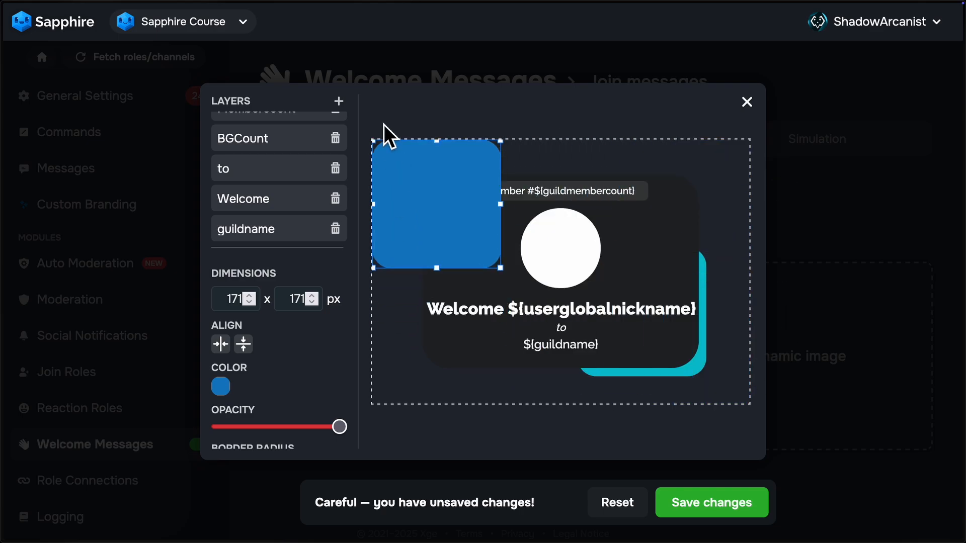
pyautogui.click(443, 439)
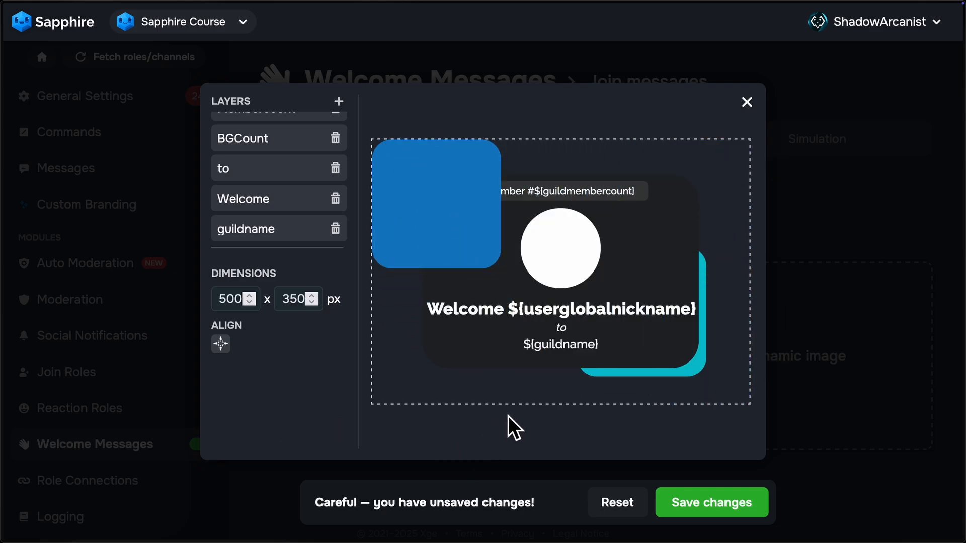
# Step: Try out a slightly different width for the image canvas and return it to 500 px
pyautogui.click(250, 300)
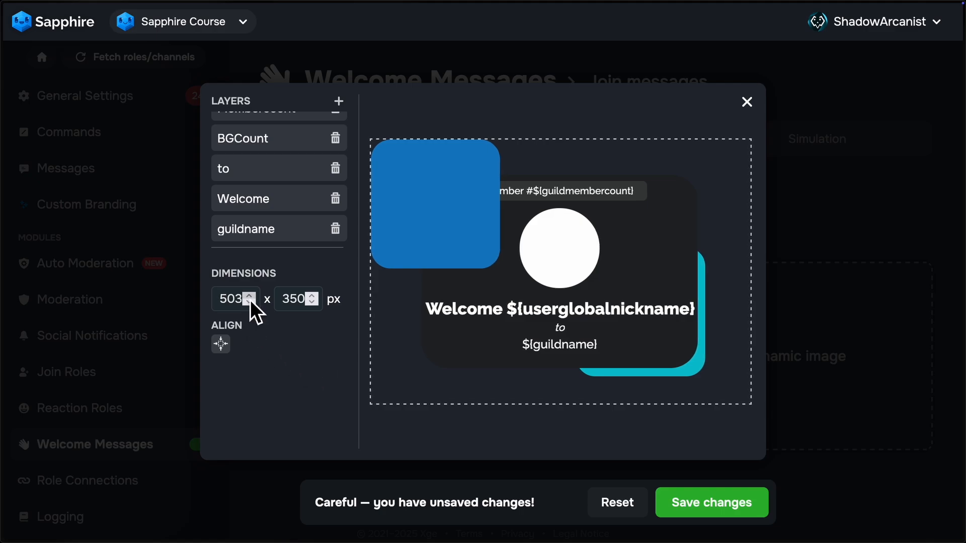
pyautogui.click(250, 300)
pyautogui.click(251, 304)
pyautogui.click(251, 304)
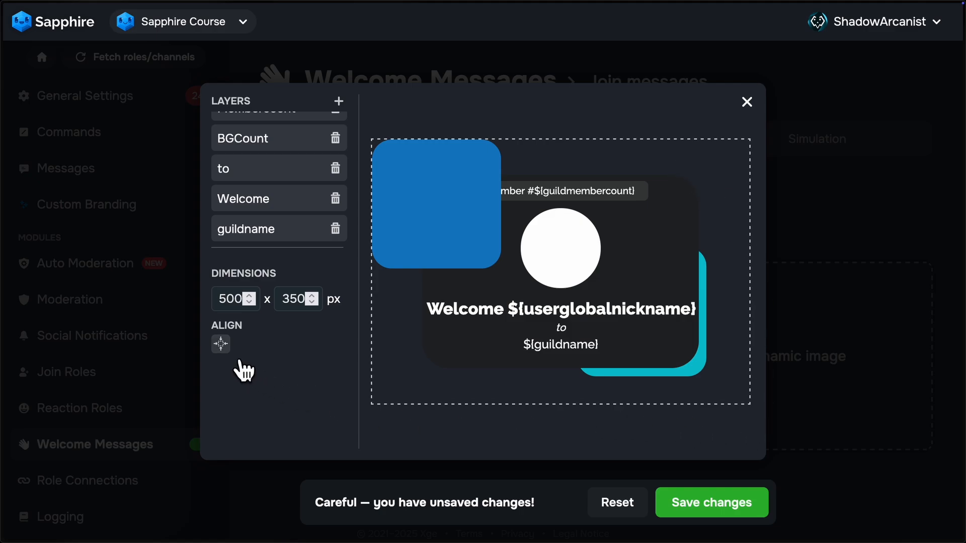
# Step: Fit the image canvas to its contents and set the canvas width to 500 px
pyautogui.click(222, 346)
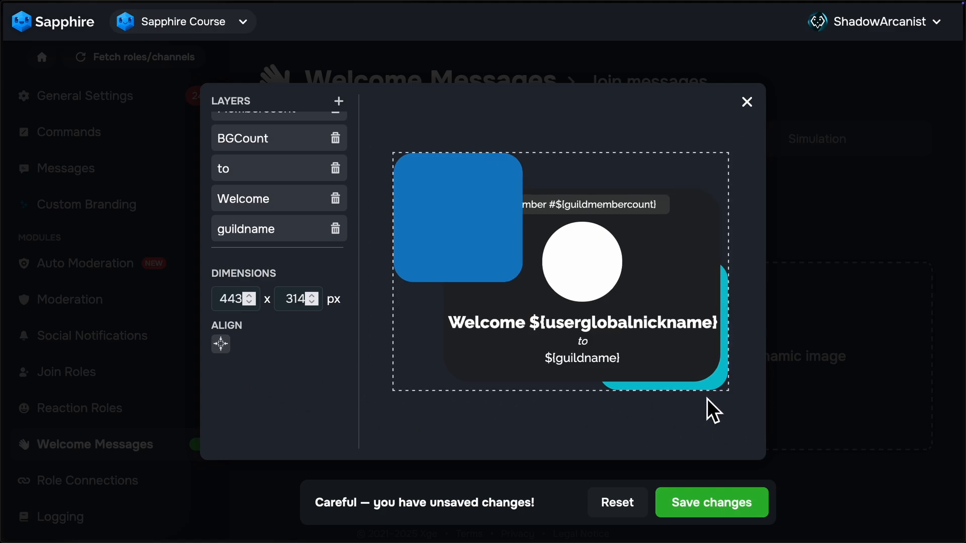
pyautogui.click(254, 298)
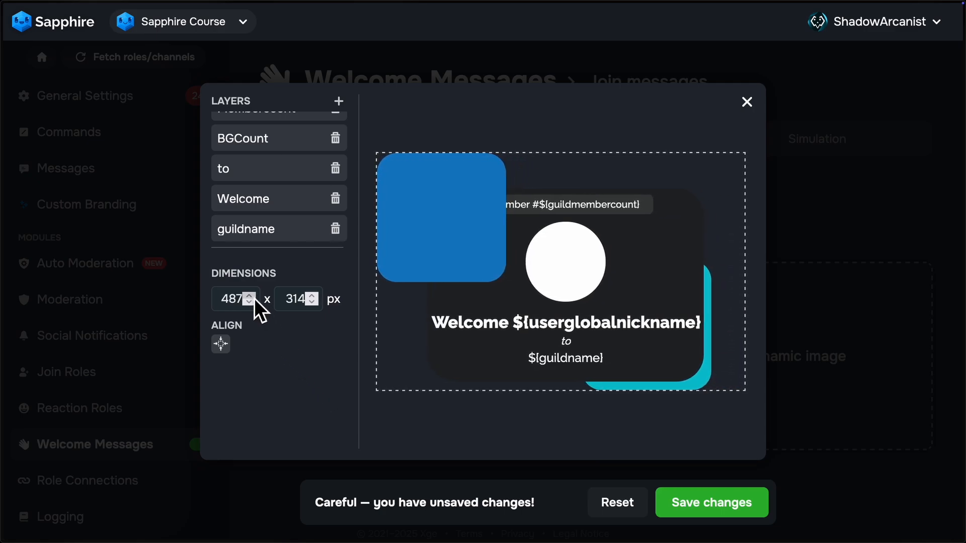
pyautogui.click(254, 298)
pyautogui.click(255, 298)
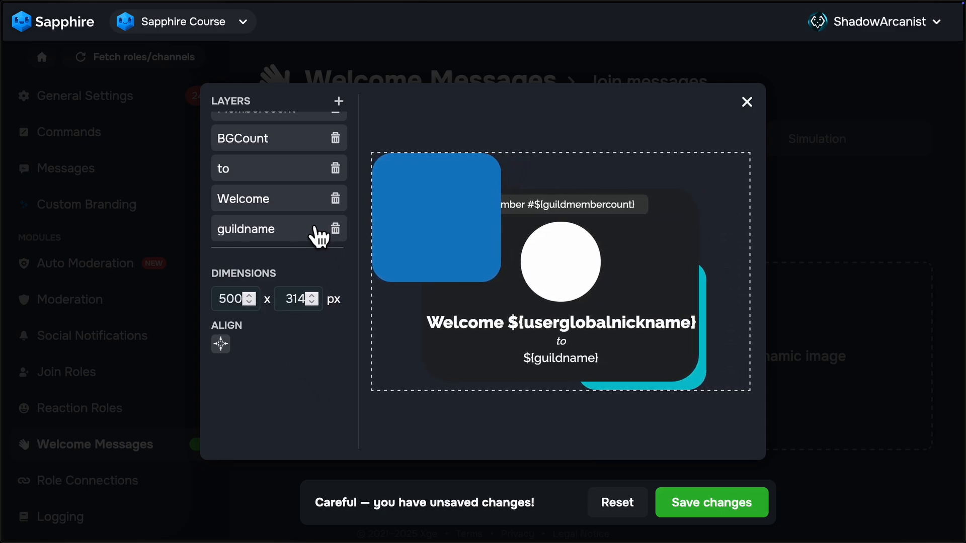
# Step: Examine the settings of the Welcome text layer and the BGTop222 layer
pyautogui.scroll(1, 295, 218)
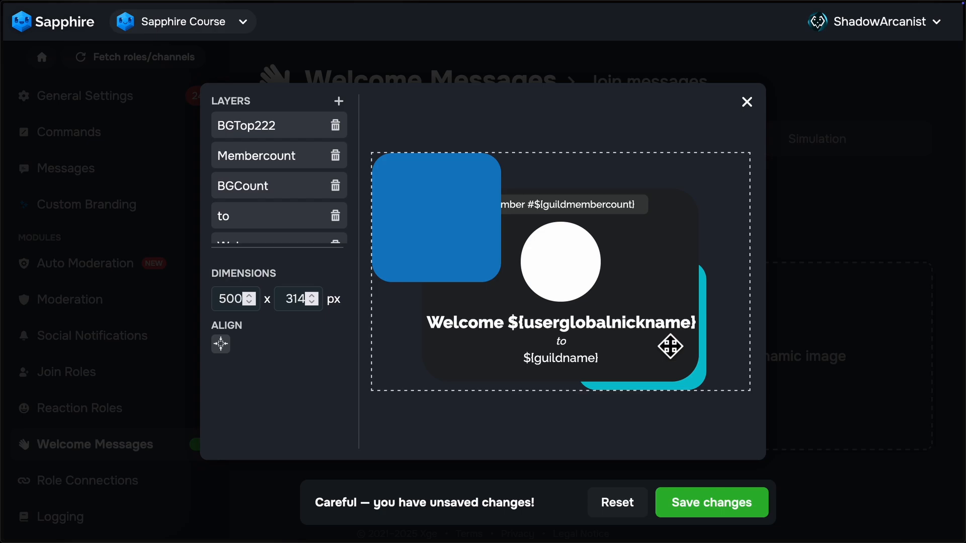
pyautogui.click(633, 333)
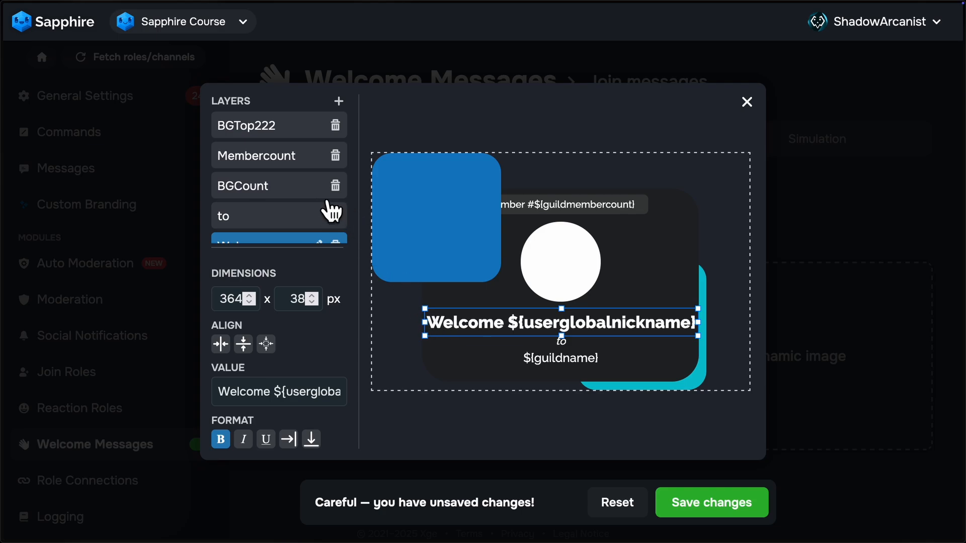
pyautogui.click(302, 126)
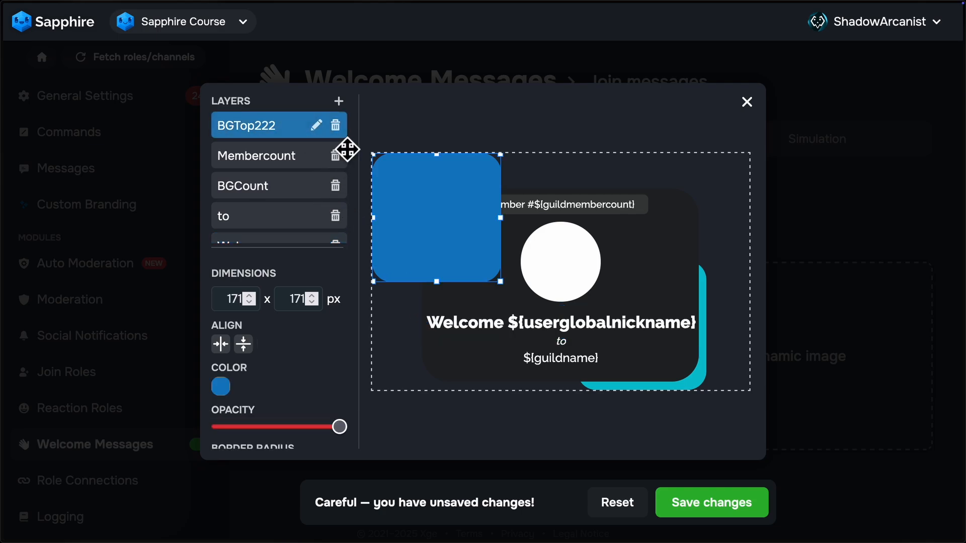
# Step: Switch to the Sapphire Welcome Images folder in Google Drive and check its Source subfolder
pyautogui.moveTo(6, 183)
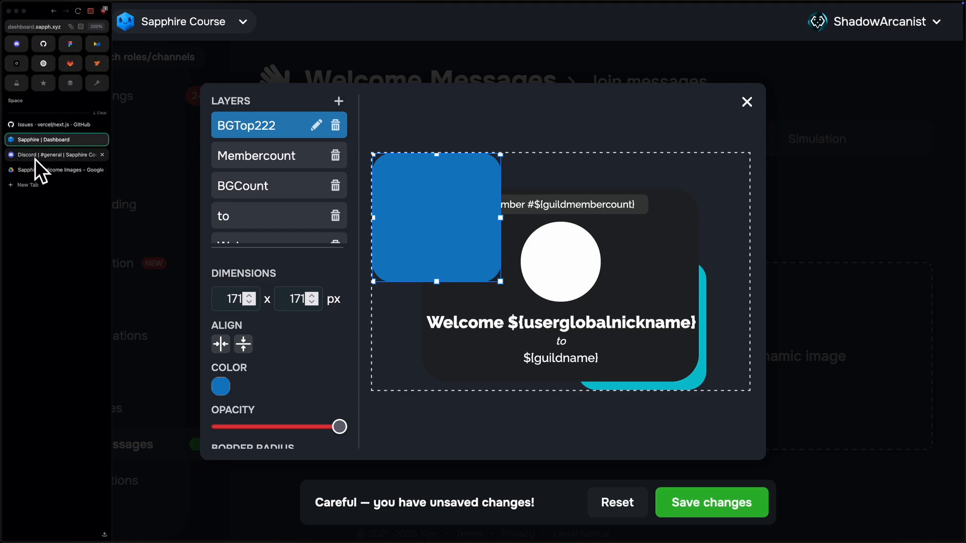
pyautogui.click(44, 170)
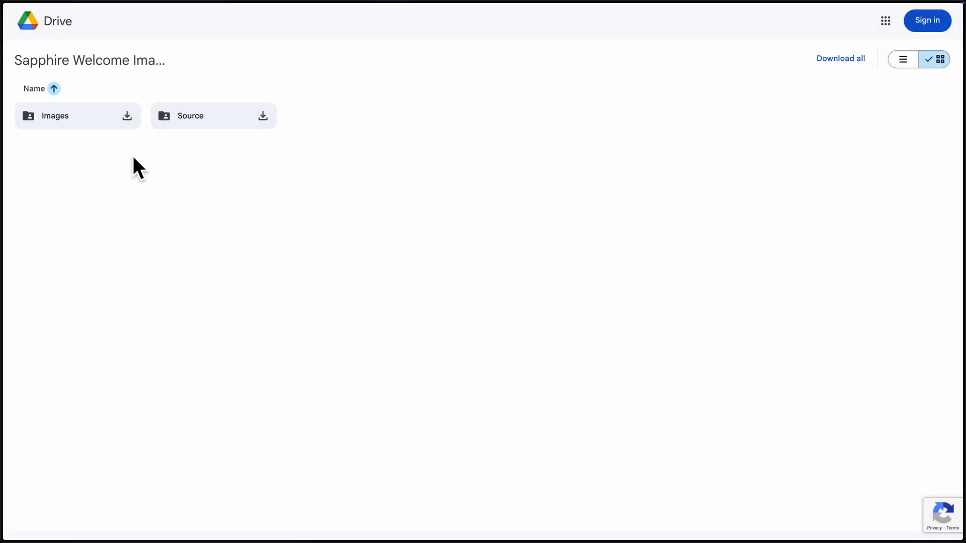
pyautogui.doubleClick(189, 124)
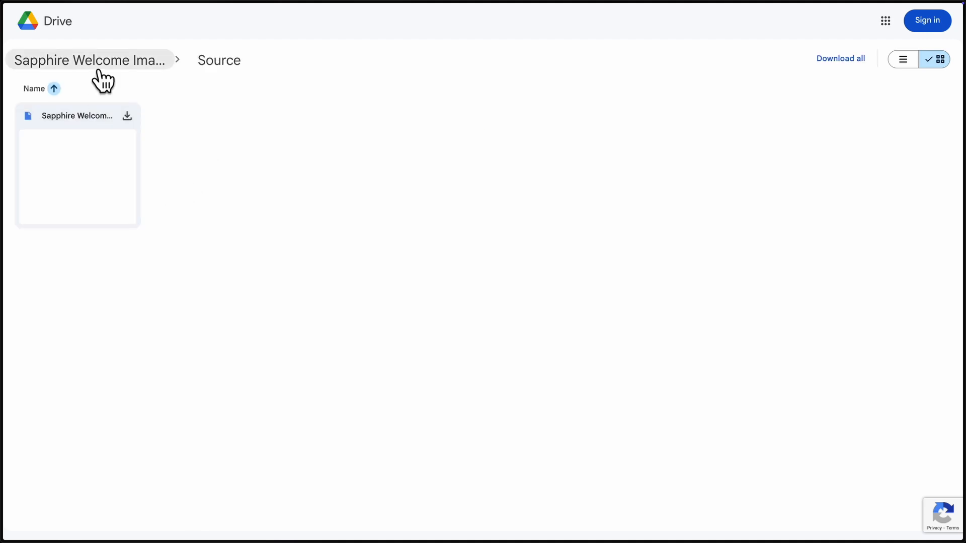
pyautogui.click(85, 60)
# Step: Open the Images folder in Google Drive and look through the welcome image templates
pyautogui.click(80, 118)
pyautogui.click(80, 119)
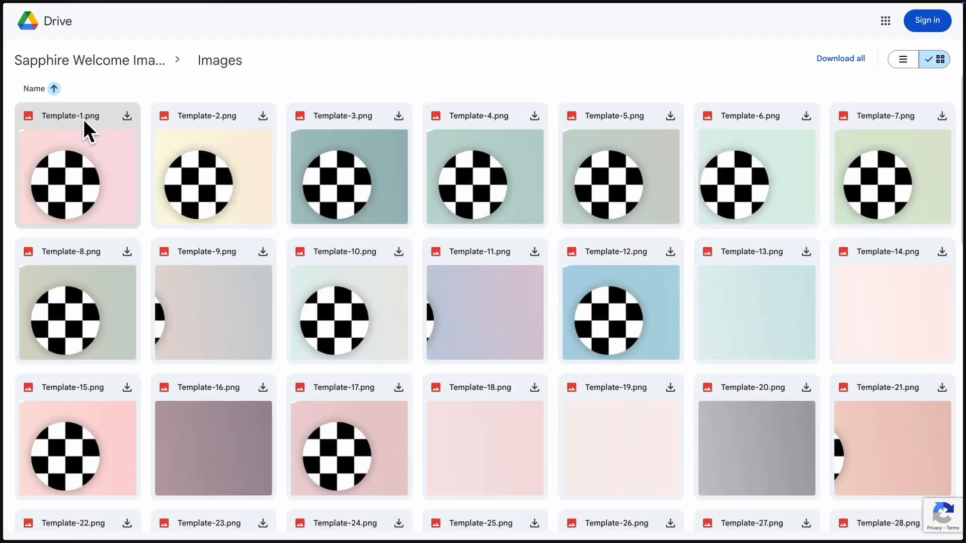
pyautogui.scroll(-10, 445, 190)
pyautogui.scroll(-14, 445, 191)
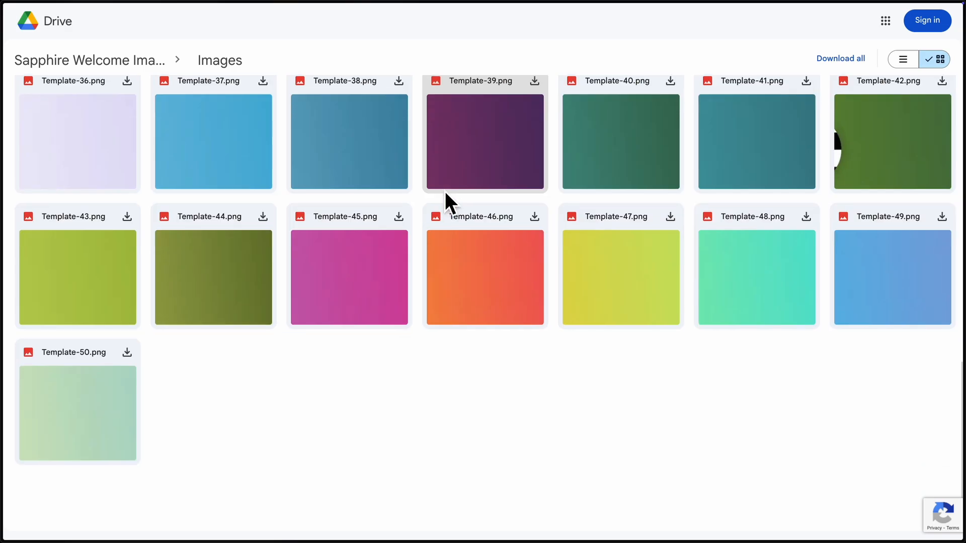
pyautogui.scroll(-8, 445, 191)
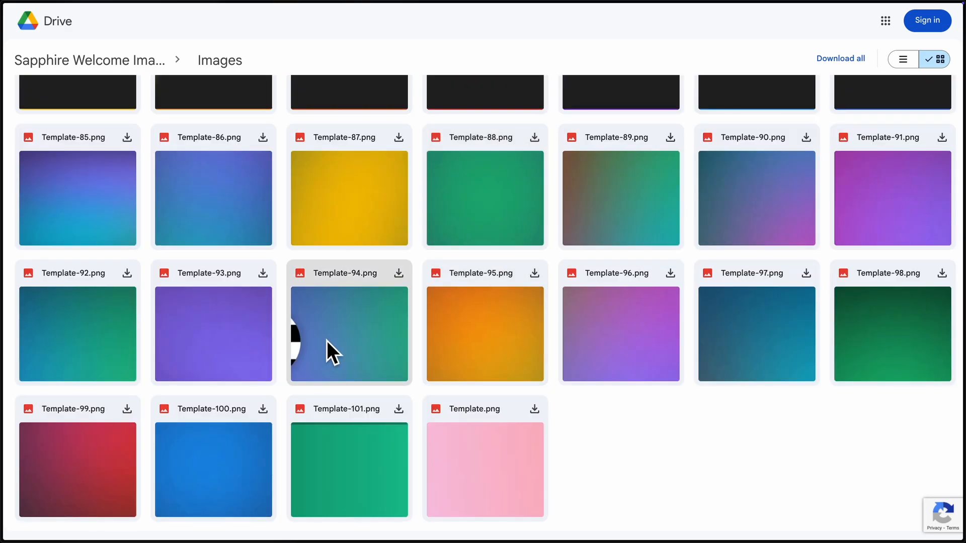
pyautogui.scroll(20, 330, 341)
pyautogui.scroll(4, 330, 341)
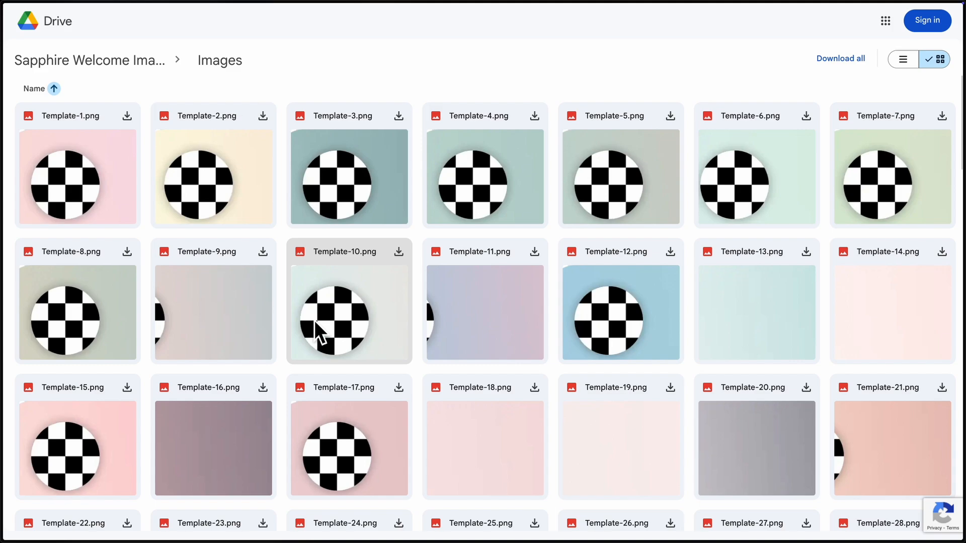
# Step: View the Source folder of the welcome images again and return to the Sapphire dashboard
pyautogui.click(143, 70)
pyautogui.doubleClick(204, 110)
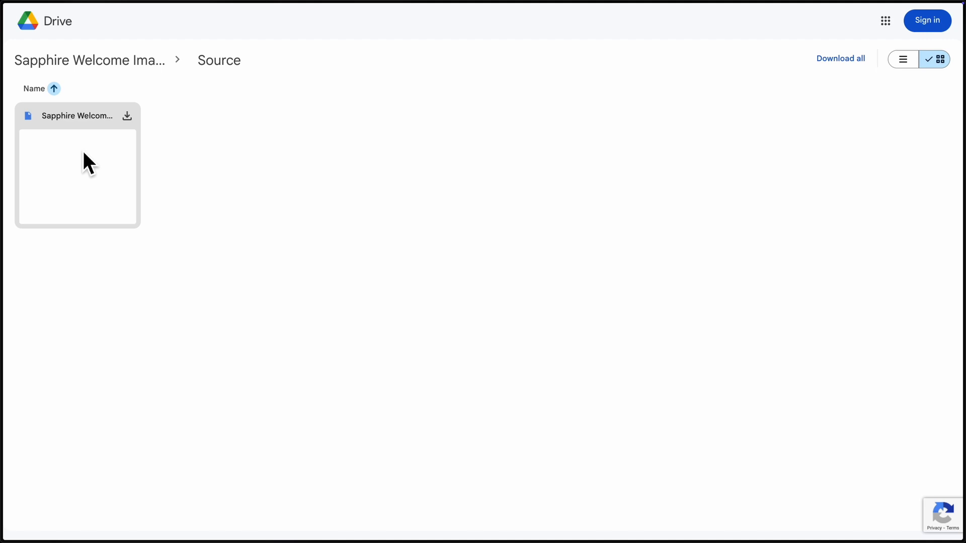
pyautogui.moveTo(4, 141)
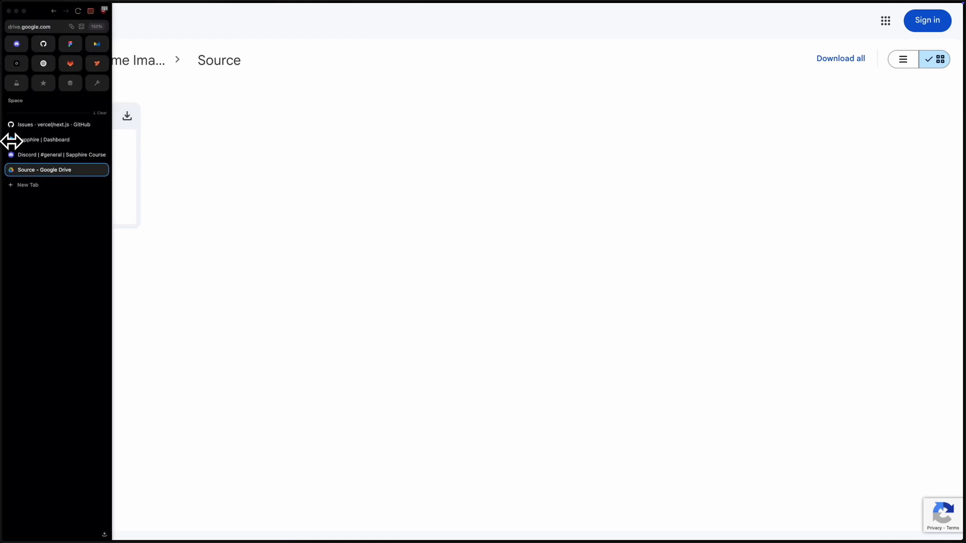
pyautogui.click(54, 145)
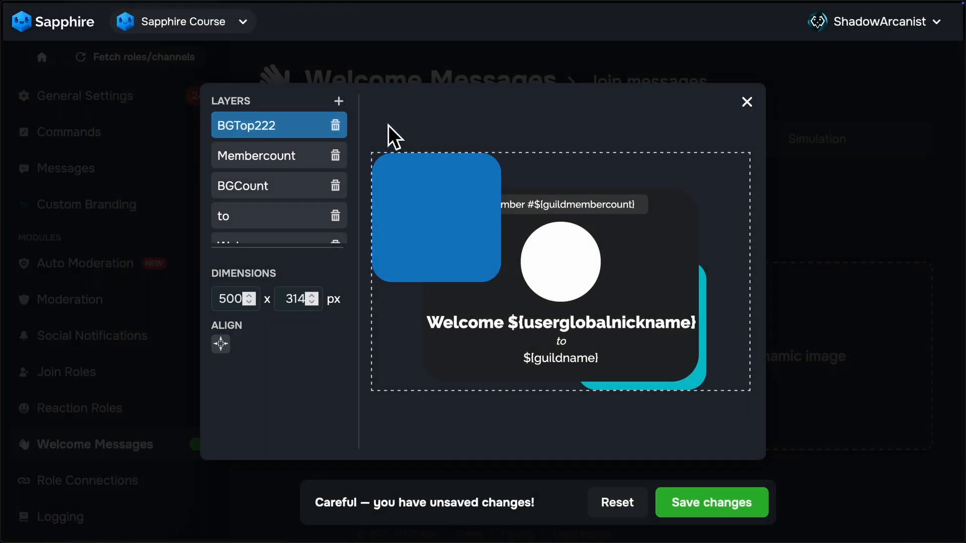
# Step: Delete every layer of the dynamic image except the Welcome text layer
pyautogui.click(327, 129)
pyautogui.click(335, 126)
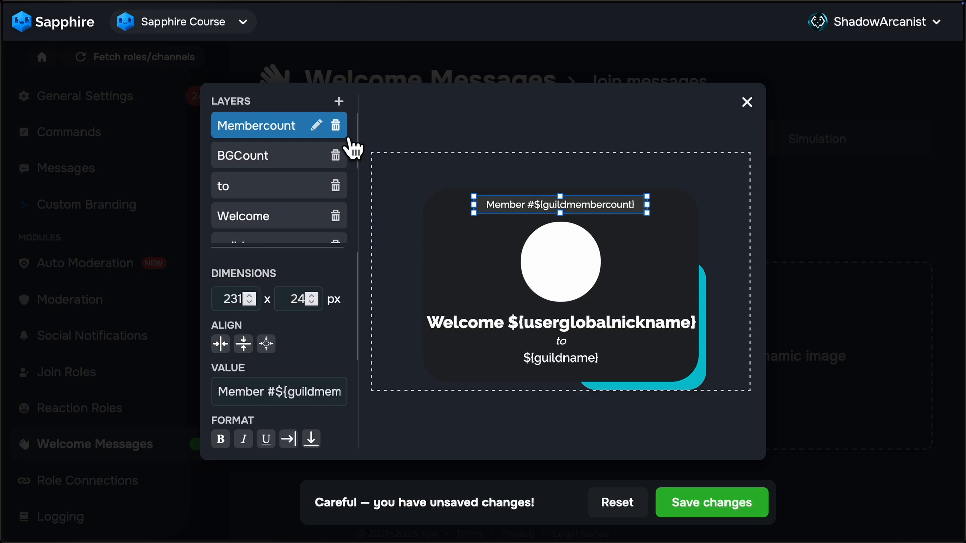
pyautogui.click(336, 125)
pyautogui.click(335, 125)
pyautogui.click(335, 125)
pyautogui.click(342, 217)
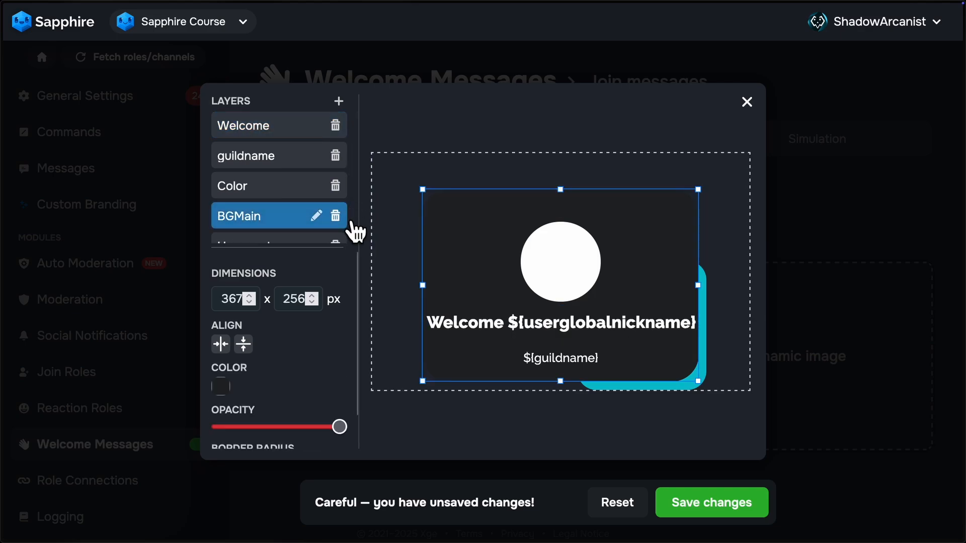
pyautogui.click(335, 215)
pyautogui.click(335, 216)
pyautogui.click(335, 185)
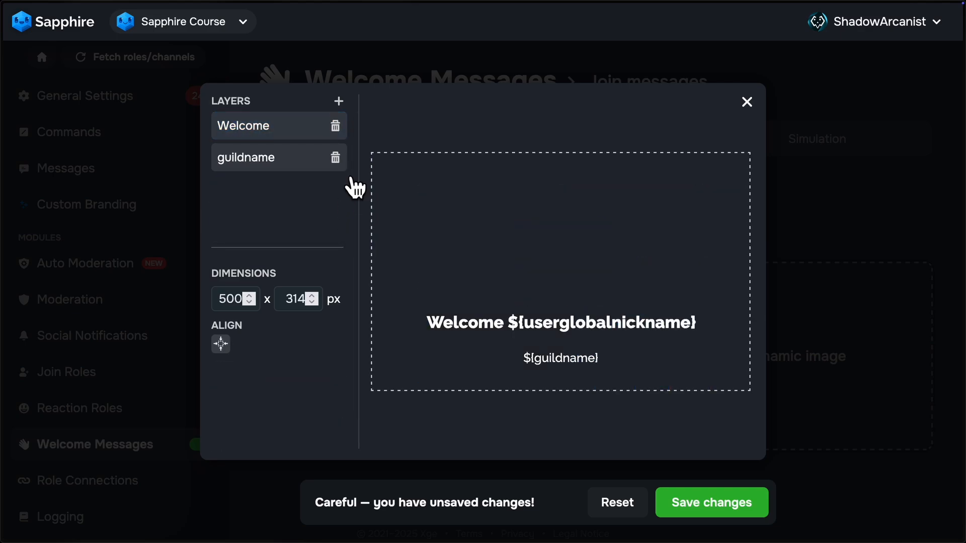
pyautogui.click(335, 158)
# Step: Add a new image layer by uploading Welcome Image.png from the Downloads folder
pyautogui.click(338, 100)
pyautogui.click(475, 267)
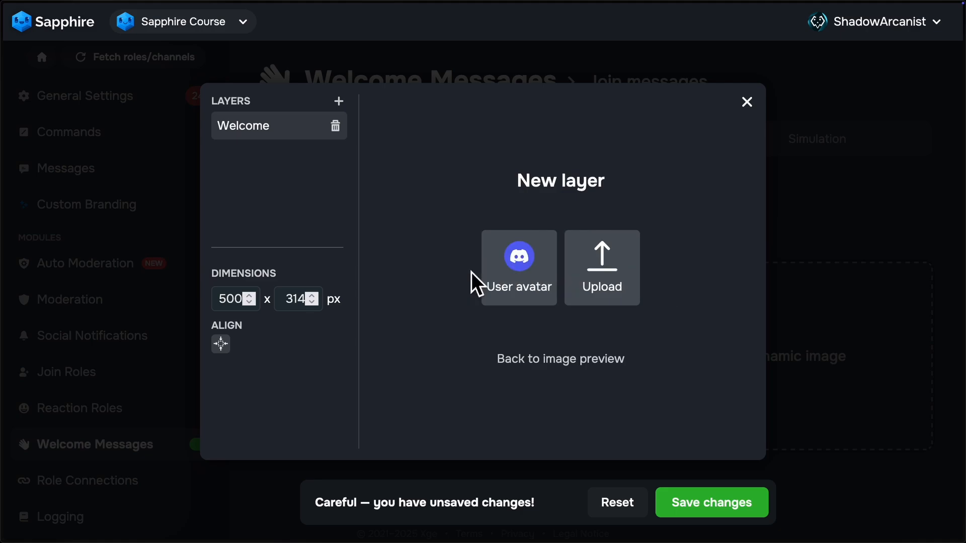
pyautogui.click(618, 302)
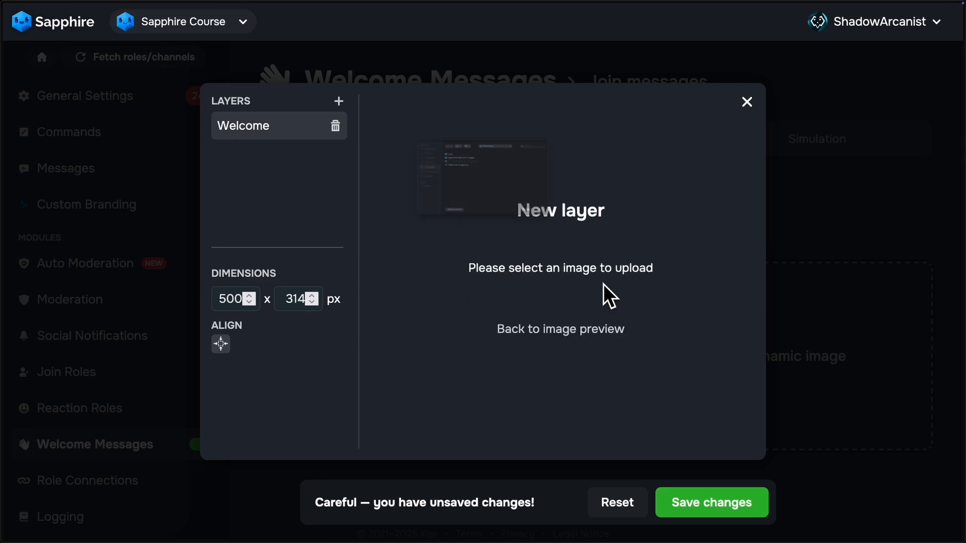
pyautogui.click(438, 149)
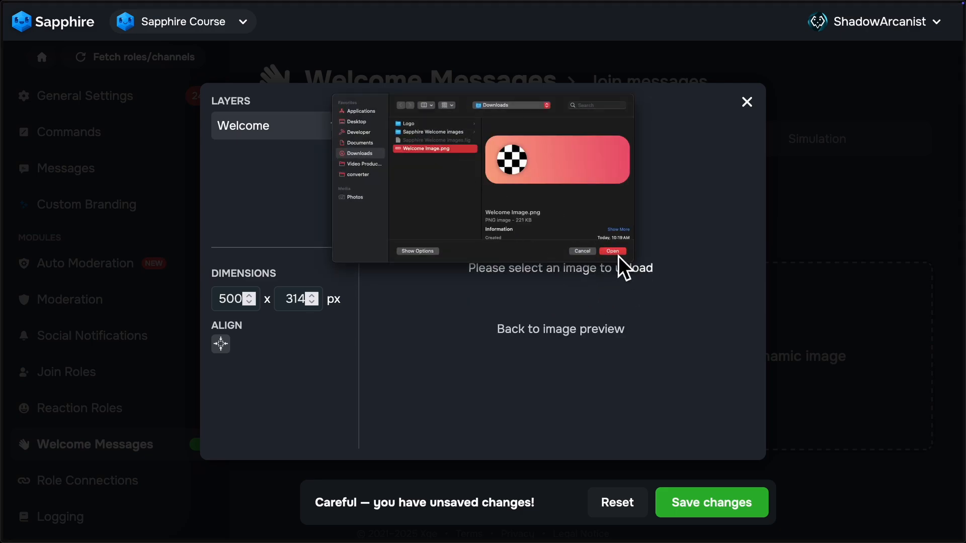
pyautogui.click(616, 252)
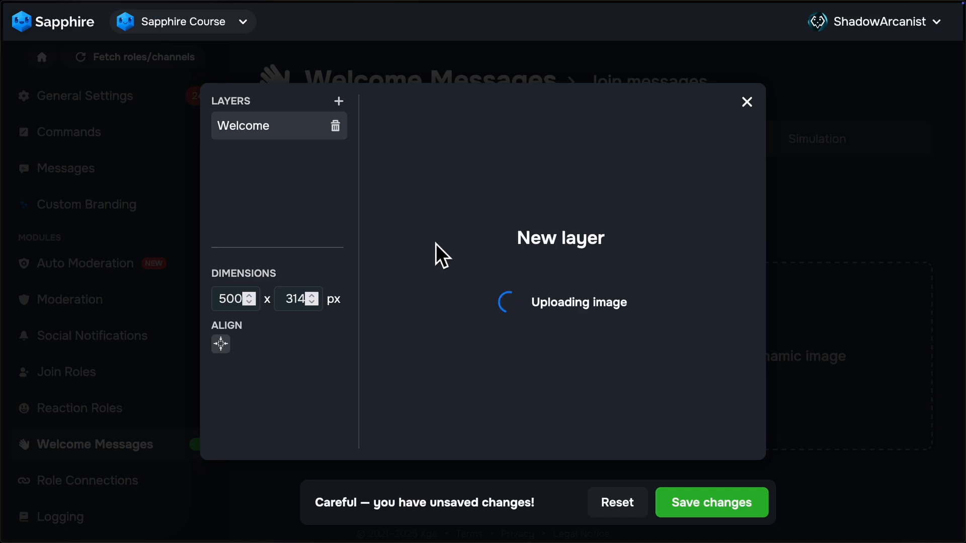
# Step: Rename the uploaded image layer as bg and place it below the Welcome layer
pyautogui.click(318, 126)
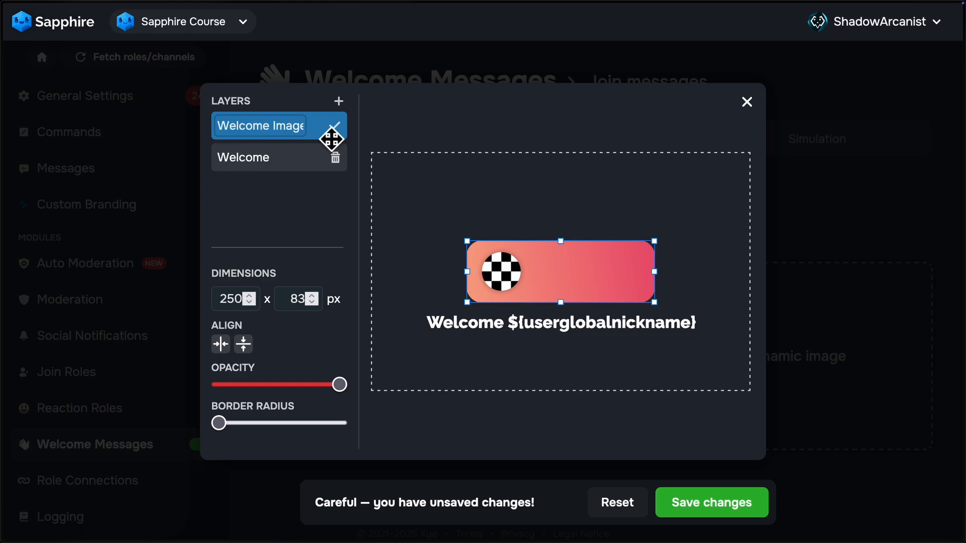
pyautogui.tripleClick(295, 134)
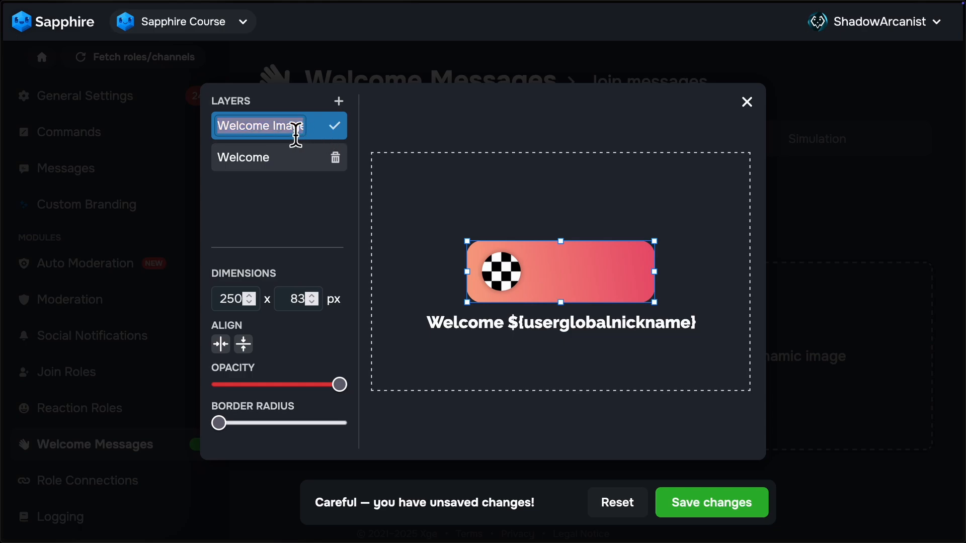
pyautogui.write('bg')
pyautogui.click(338, 130)
pyautogui.click(288, 143)
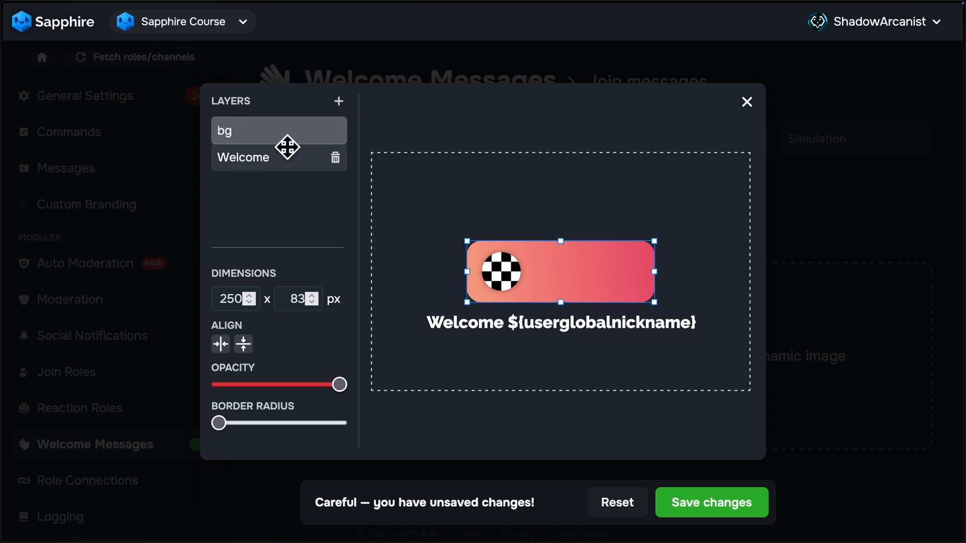
pyautogui.moveTo(288, 147); pyautogui.dragTo(287, 164)
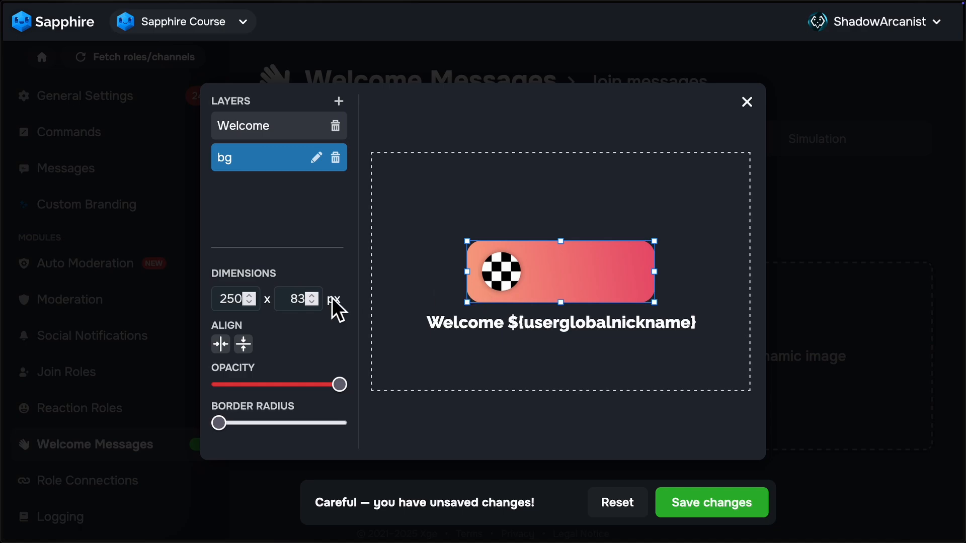
# Step: Set the bg layer's dimensions to 500 x 165 px and center it horizontally and vertically on the canvas
pyautogui.doubleClick(241, 308)
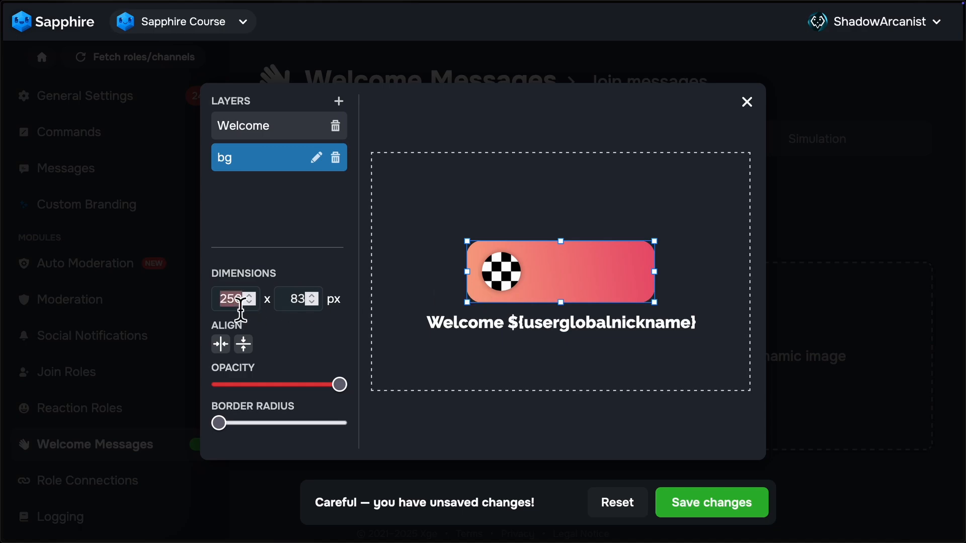
pyautogui.write('500')
pyautogui.press('Tab')
pyautogui.write('165')
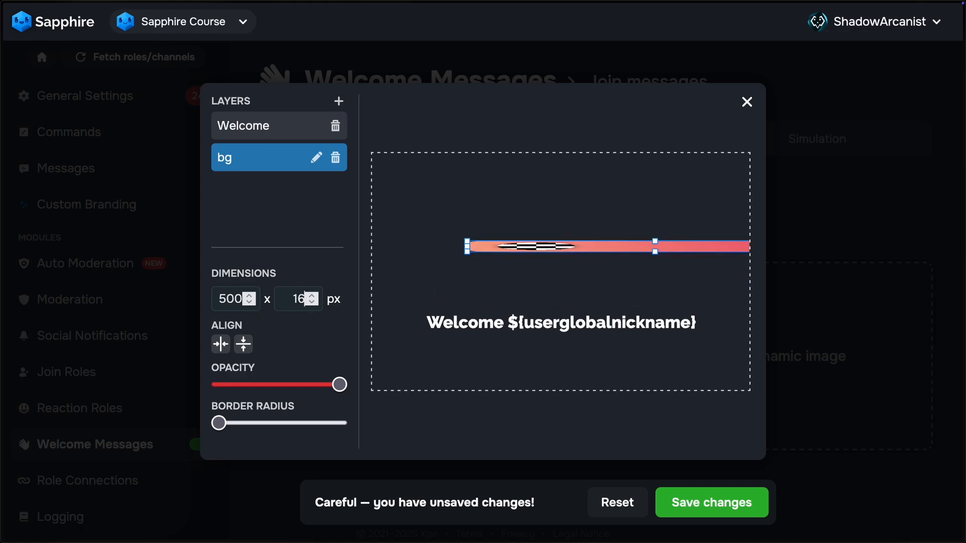
pyautogui.click(221, 344)
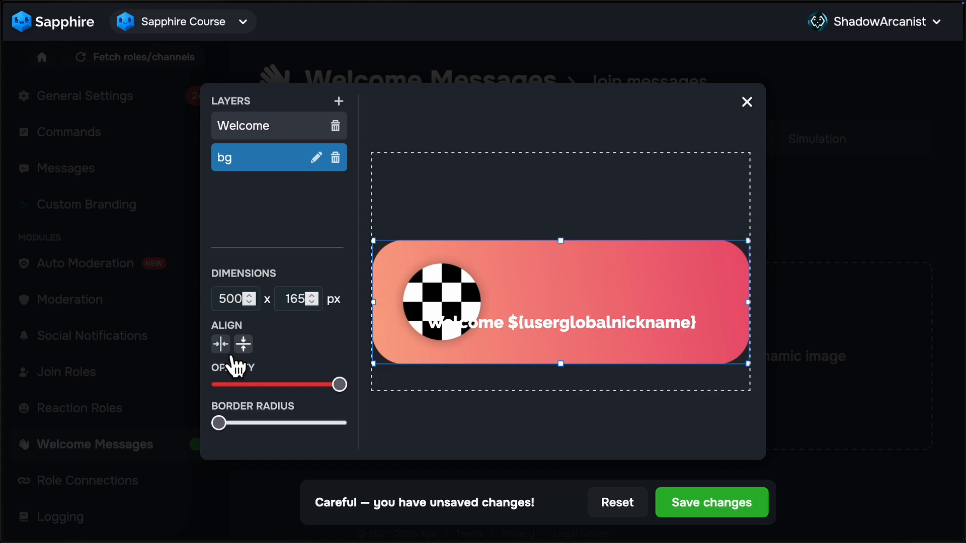
pyautogui.click(244, 344)
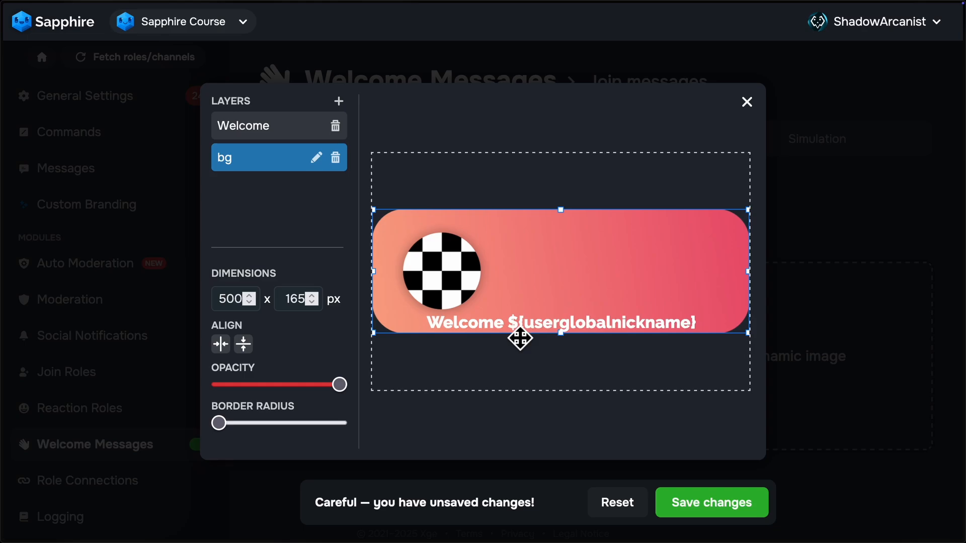
# Step: Reposition the Welcome text layer beside the checkered circle on the bg image so it wraps onto two lines
pyautogui.moveTo(526, 332); pyautogui.dragTo(718, 289)
pyautogui.click(588, 382)
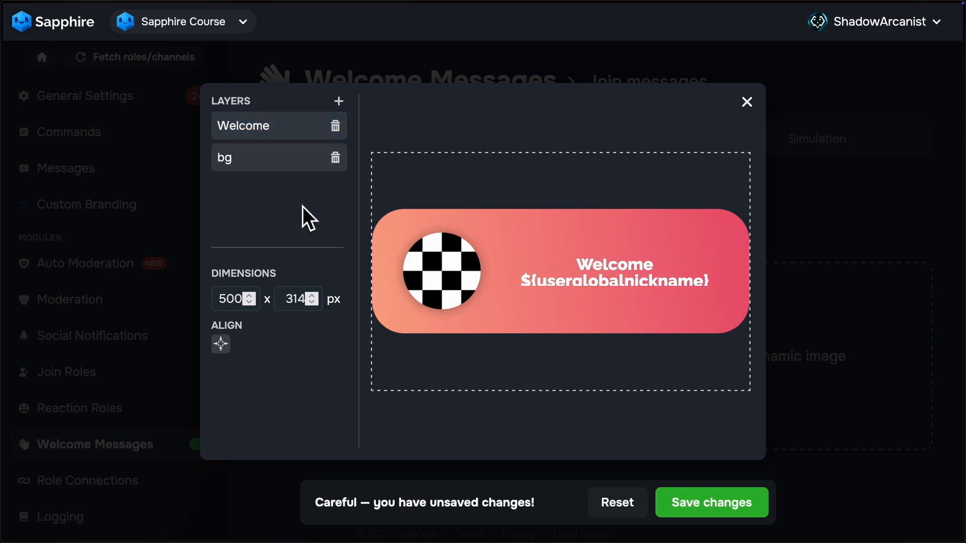
# Step: Add a user avatar image layer, shrink it to 105 x 105 px and place it over the checkered circle
pyautogui.click(353, 116)
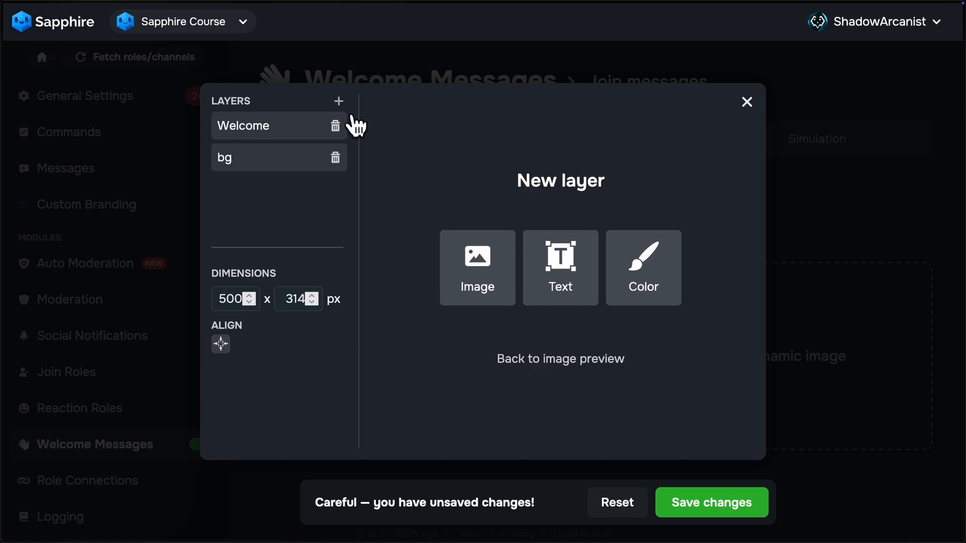
pyautogui.click(481, 283)
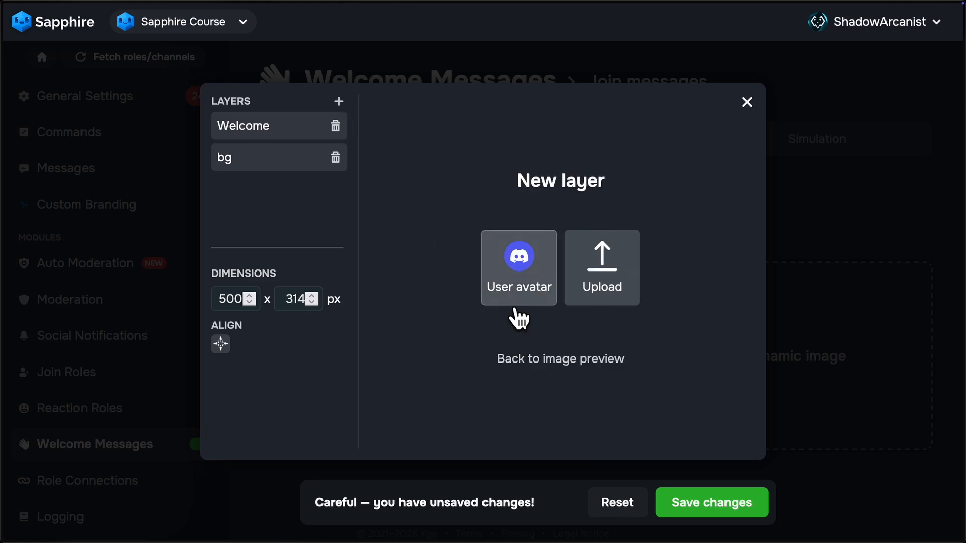
pyautogui.click(533, 294)
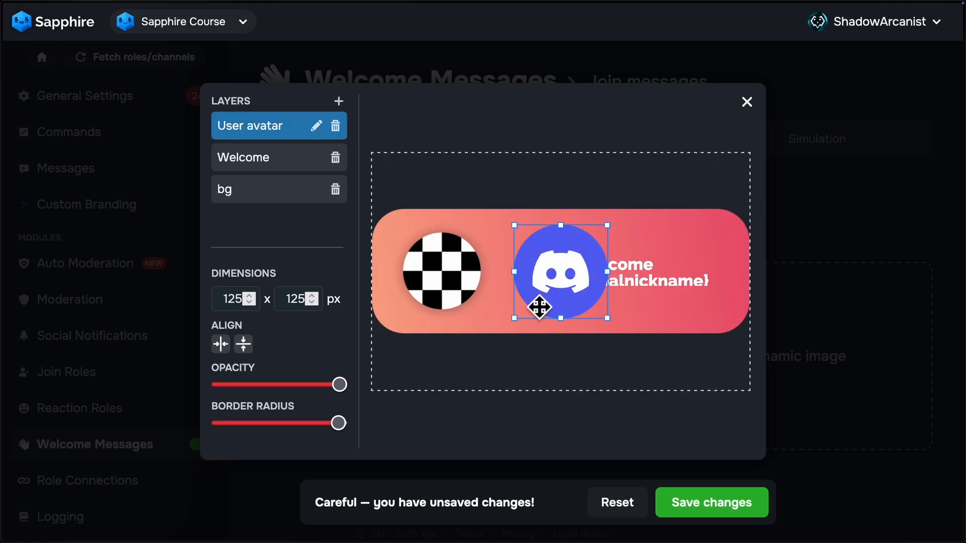
pyautogui.moveTo(578, 289); pyautogui.dragTo(474, 290)
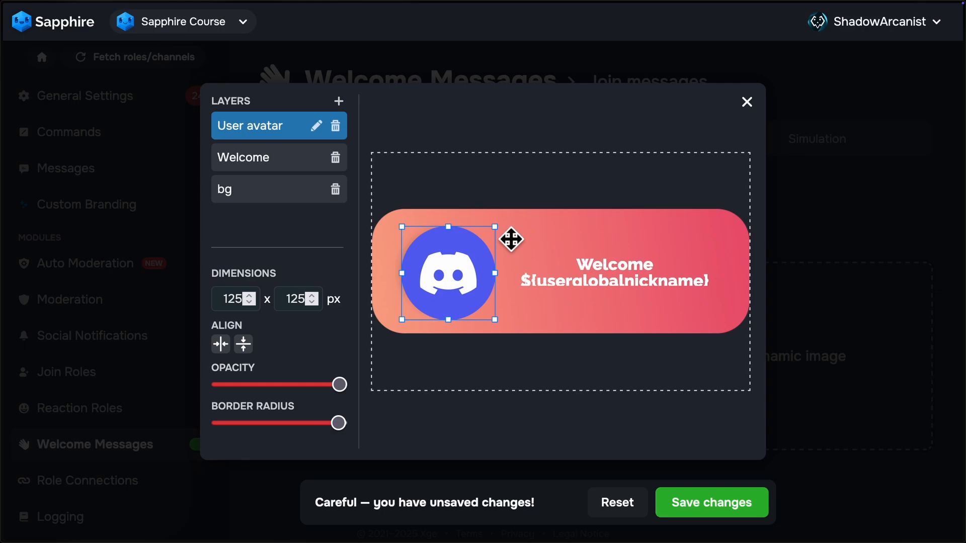
pyautogui.moveTo(496, 227); pyautogui.dragTo(465, 278)
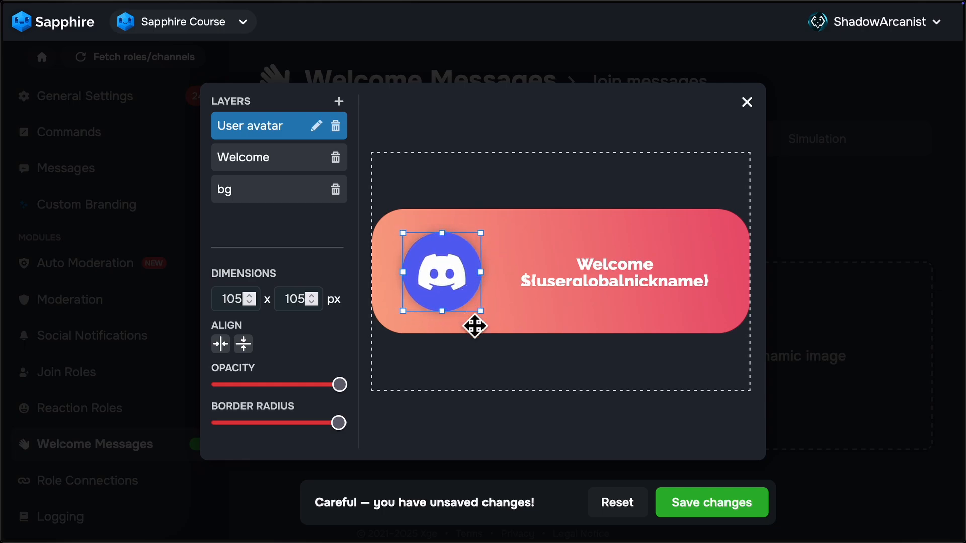
pyautogui.click(462, 429)
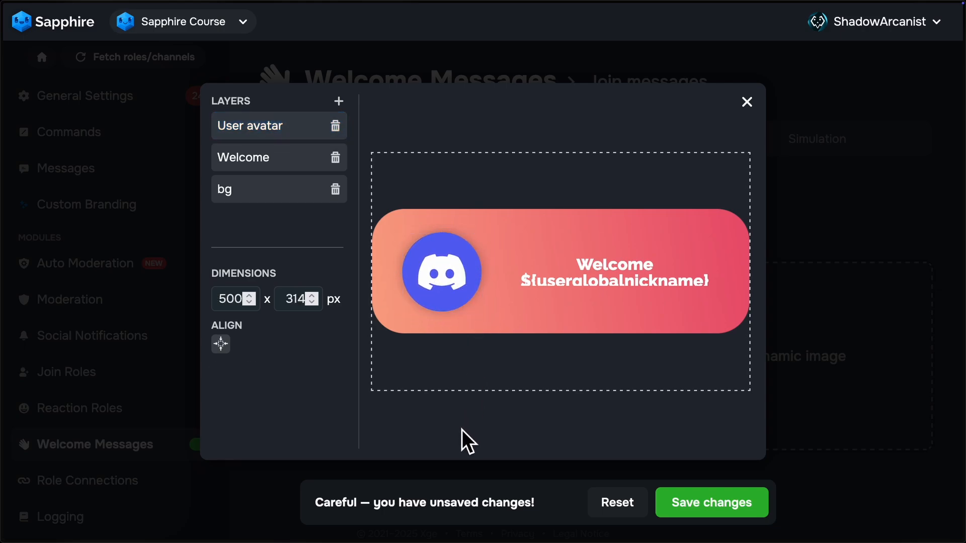
# Step: Fit the canvas to the layers at 500 x 165 px, save the changes and close the image editor
pyautogui.click(232, 360)
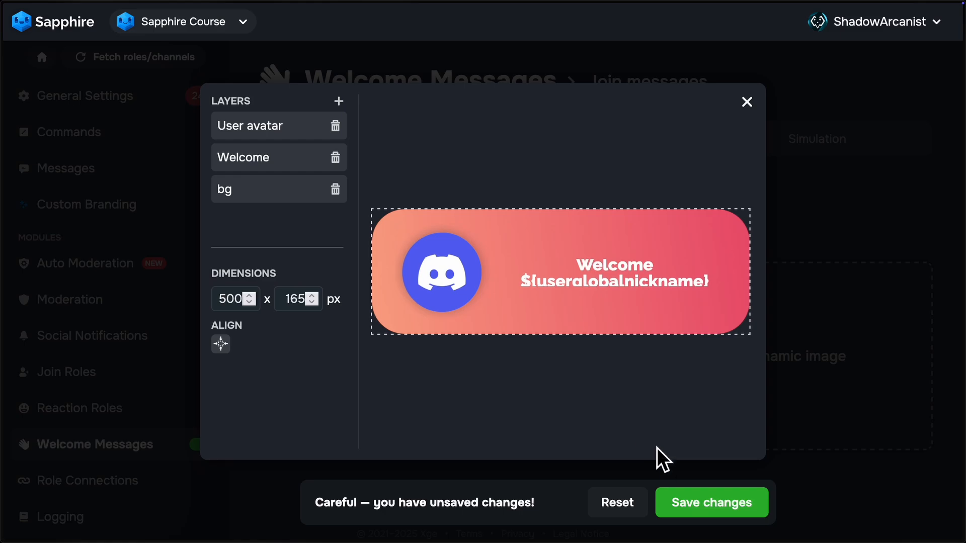
pyautogui.click(704, 509)
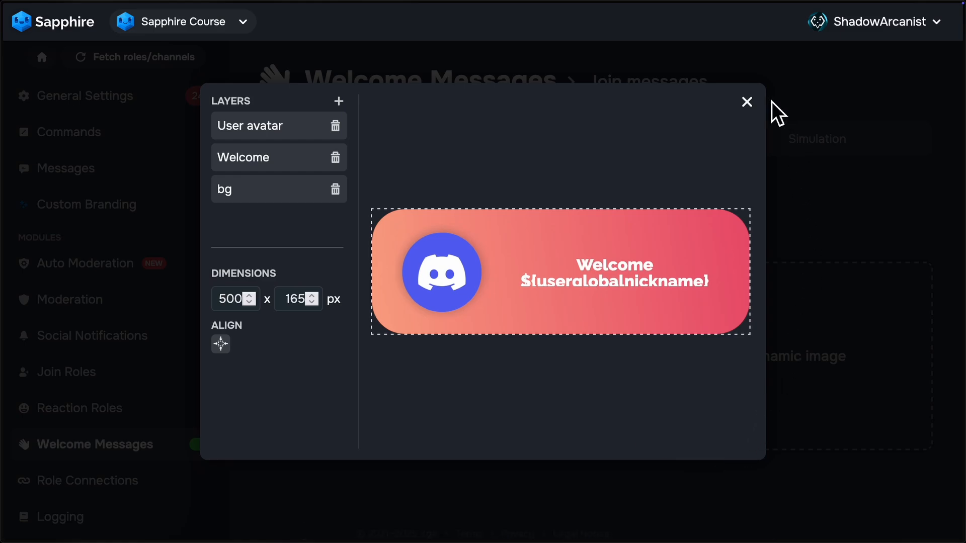
pyautogui.click(770, 119)
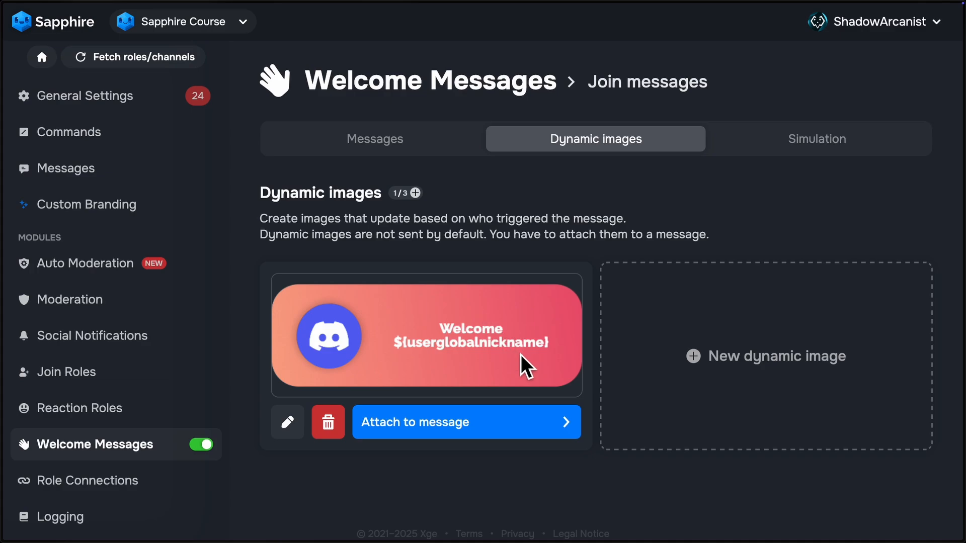
# Step: Attach the dynamic image to the image slot of Message 1 and save the changes
pyautogui.click(414, 428)
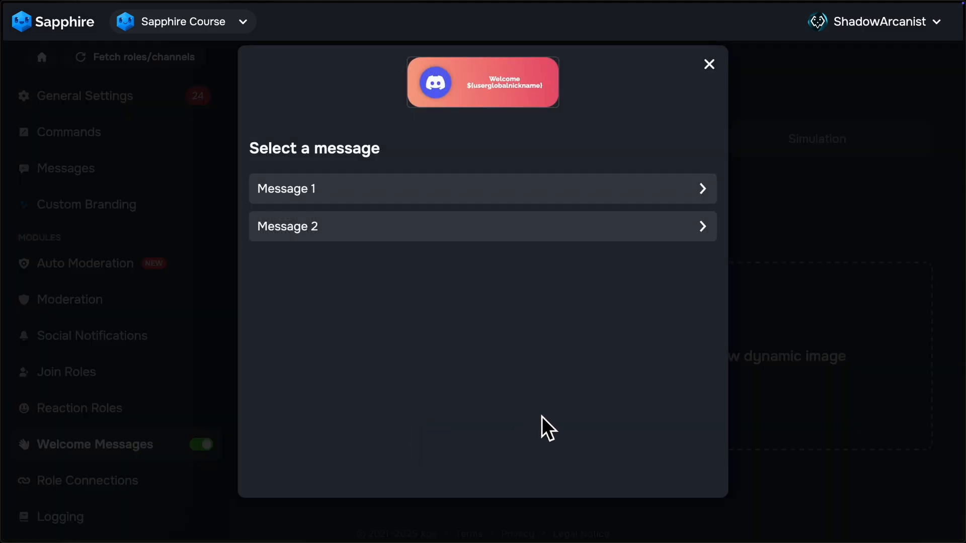
pyautogui.click(385, 198)
pyautogui.click(444, 304)
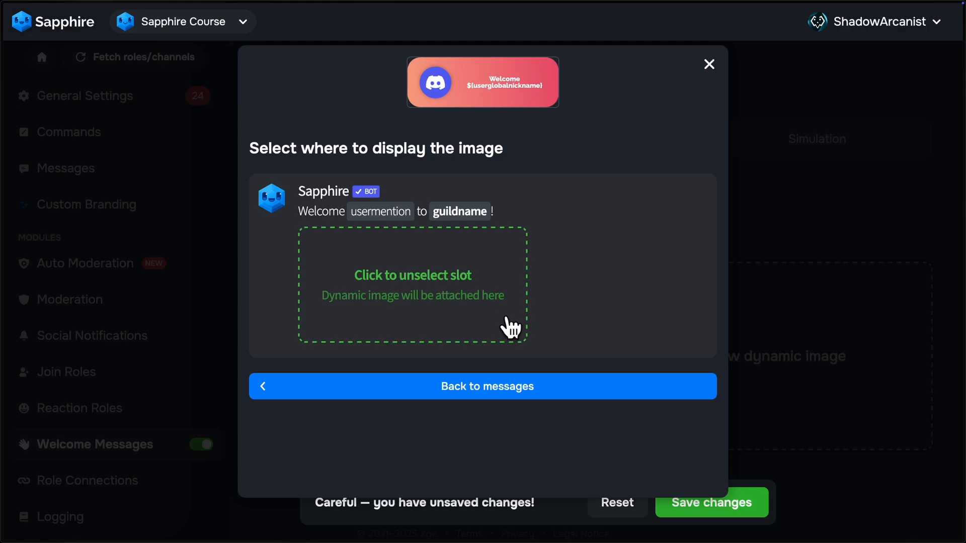
pyautogui.click(727, 86)
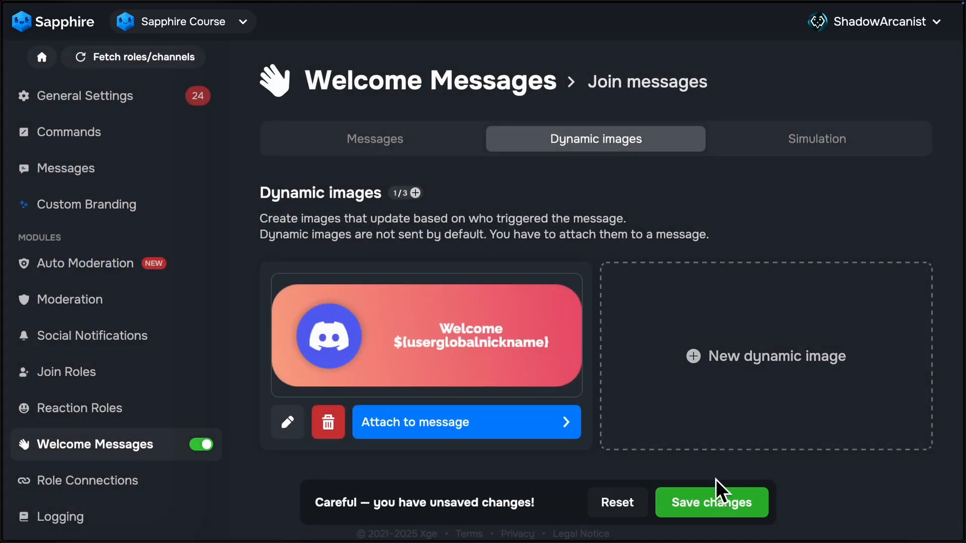
pyautogui.click(717, 498)
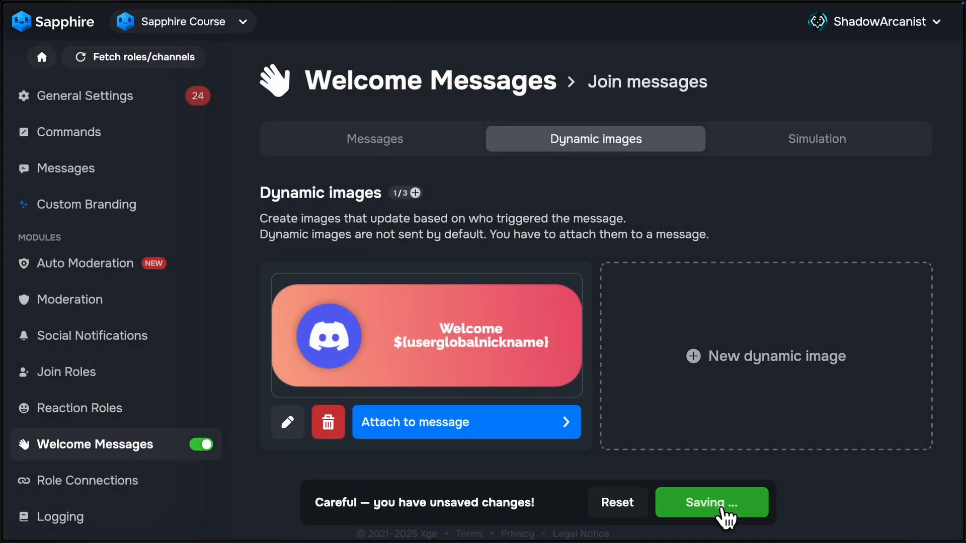
# Step: Simulate a member join for Message 1 only
pyautogui.click(794, 152)
pyautogui.click(480, 241)
pyautogui.click(606, 391)
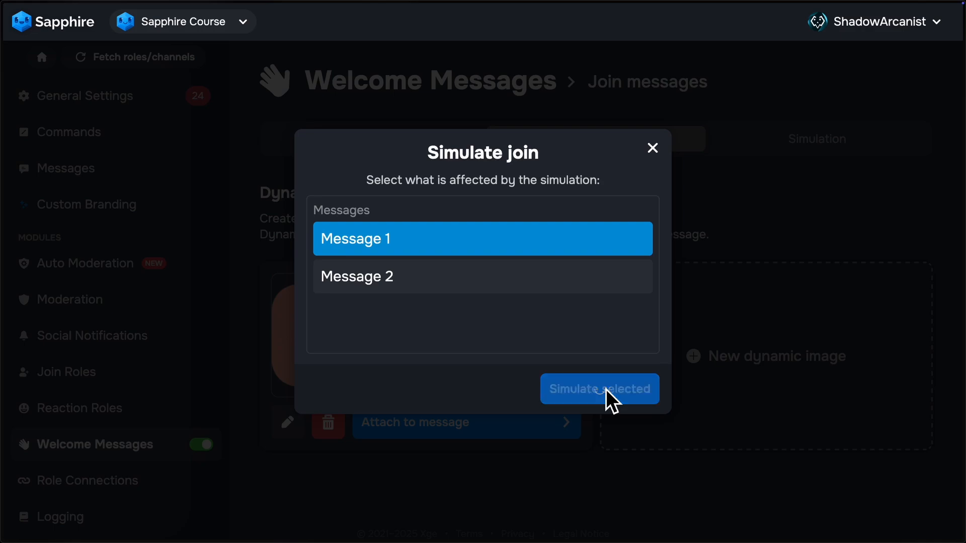
# Step: Switch to Discord and examine the text and image of the simulated welcome message in #general
pyautogui.moveTo(7, 126)
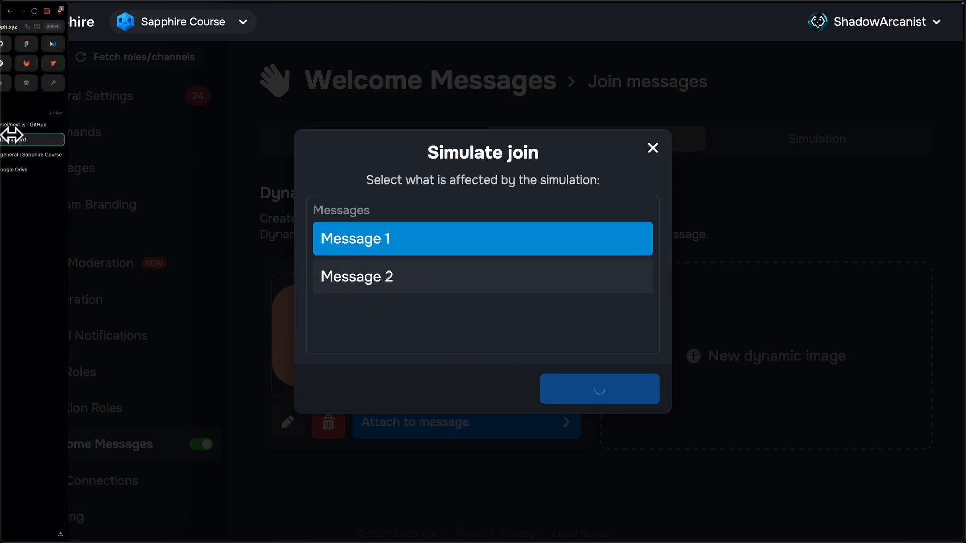
pyautogui.click(55, 158)
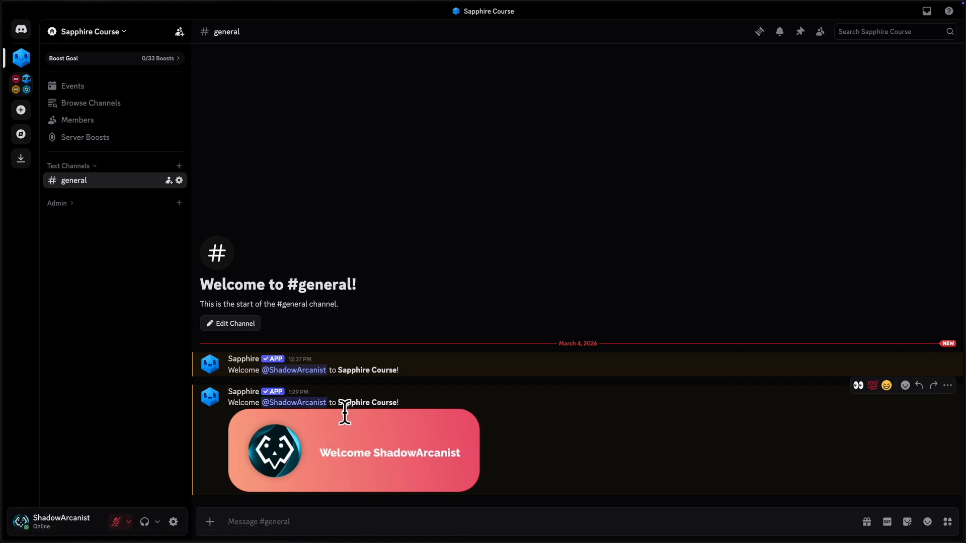
pyautogui.moveTo(339, 402); pyautogui.dragTo(409, 406)
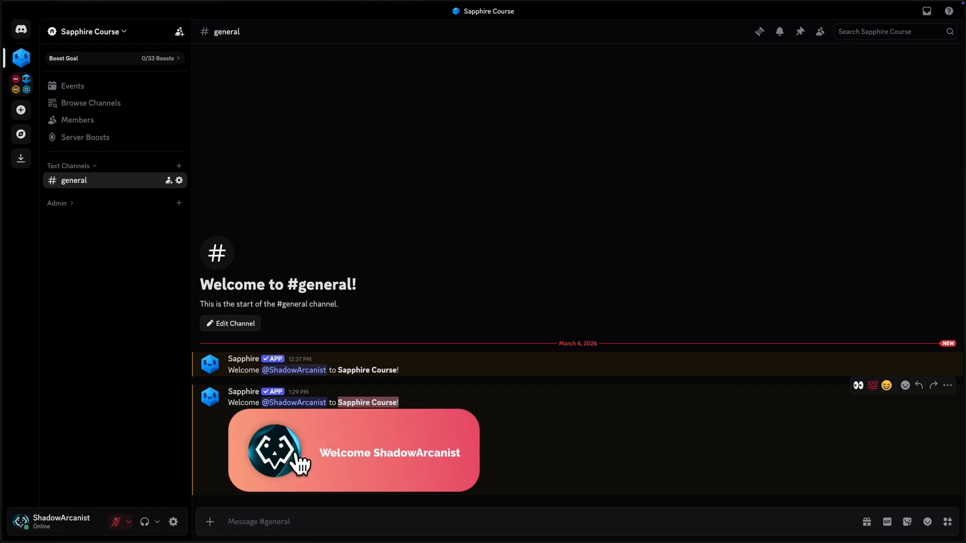
pyautogui.click(230, 403)
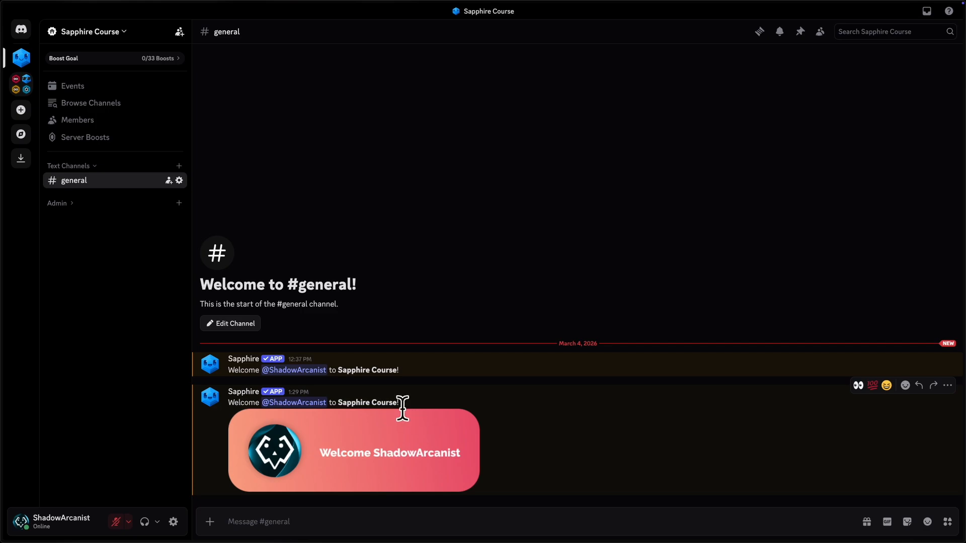
# Step: Return to the Sapphire dashboard, close the join simulation and open Message 1 for styling in edit mode
pyautogui.moveTo(1, 146)
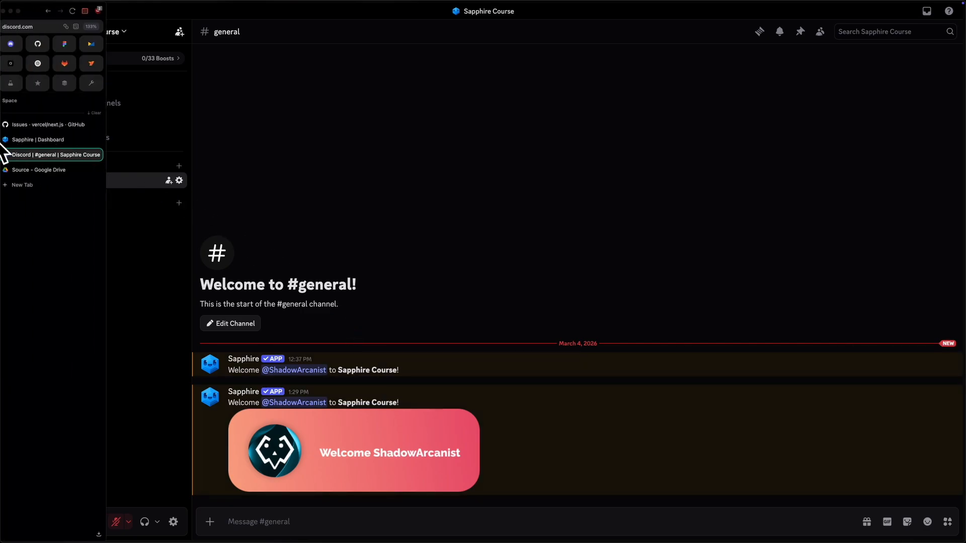
pyautogui.click(50, 139)
pyautogui.click(657, 160)
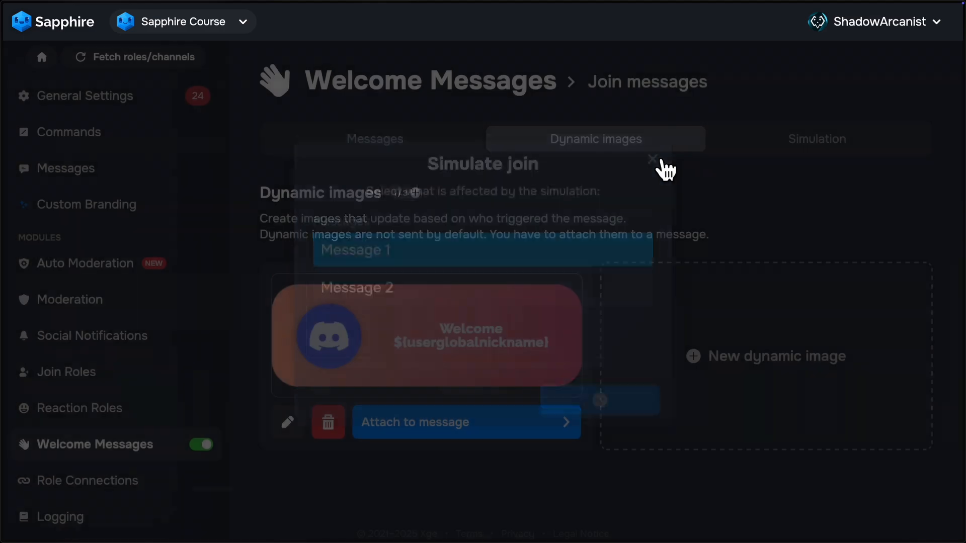
pyautogui.click(423, 148)
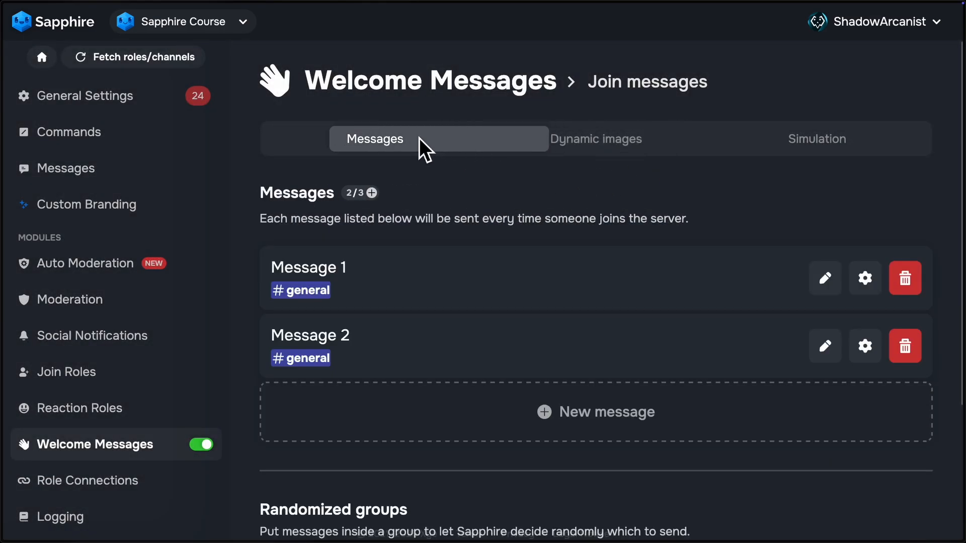
pyautogui.click(825, 278)
pyautogui.click(340, 103)
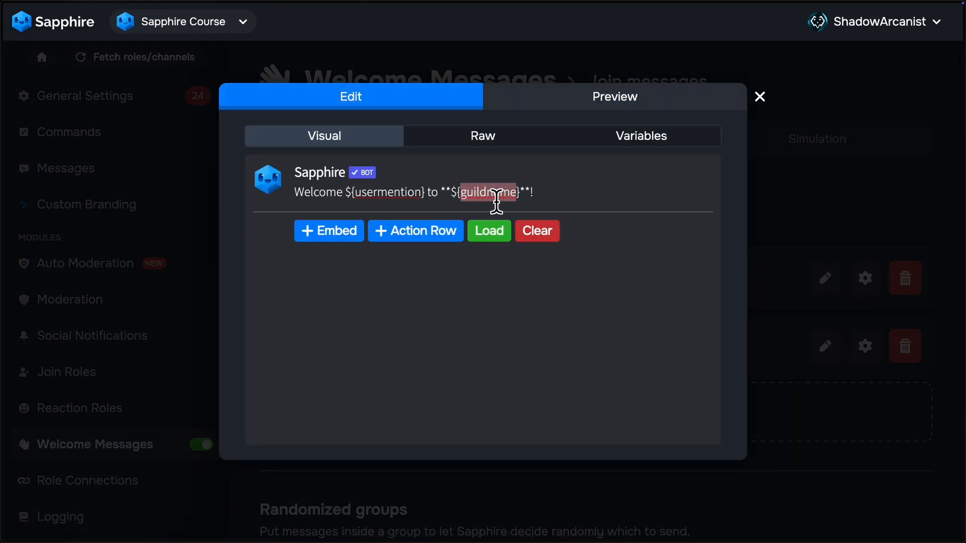
# Step: Try to clear the entire content of Message 1 and save the changes
pyautogui.tripleClick(486, 190)
pyautogui.click(517, 224)
pyautogui.click(695, 510)
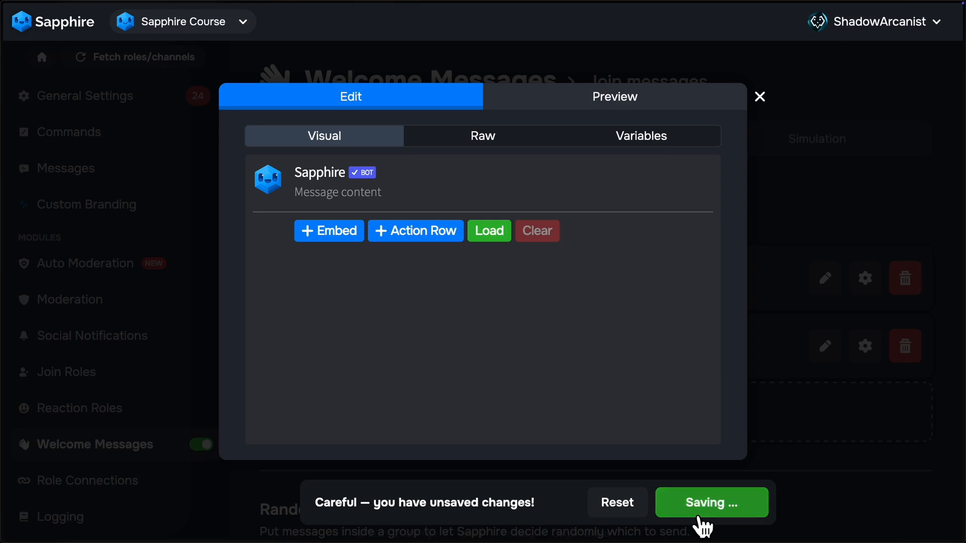
# Step: Delete only the welcome text from Message 1, save the changes and close the message editor
pyautogui.tripleClick(449, 202)
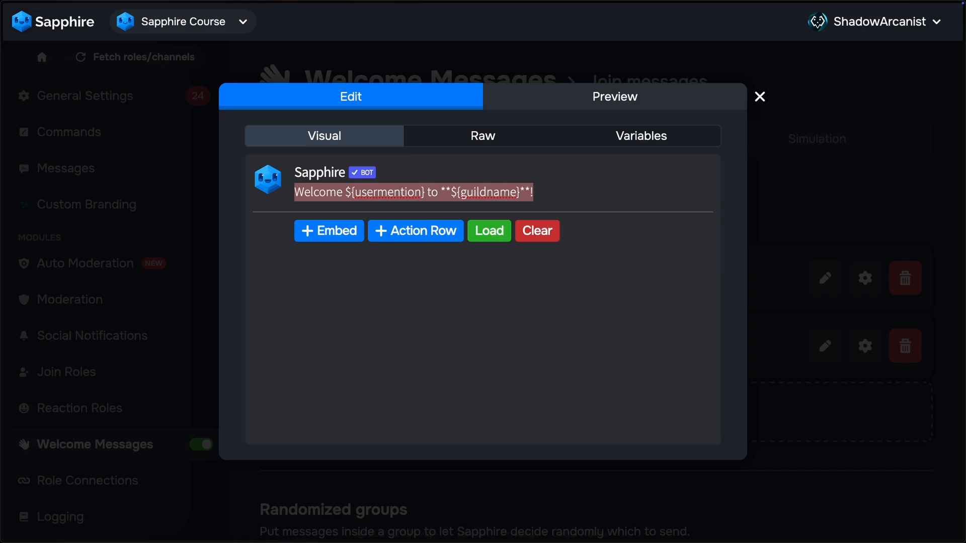
pyautogui.press('BackSpace')
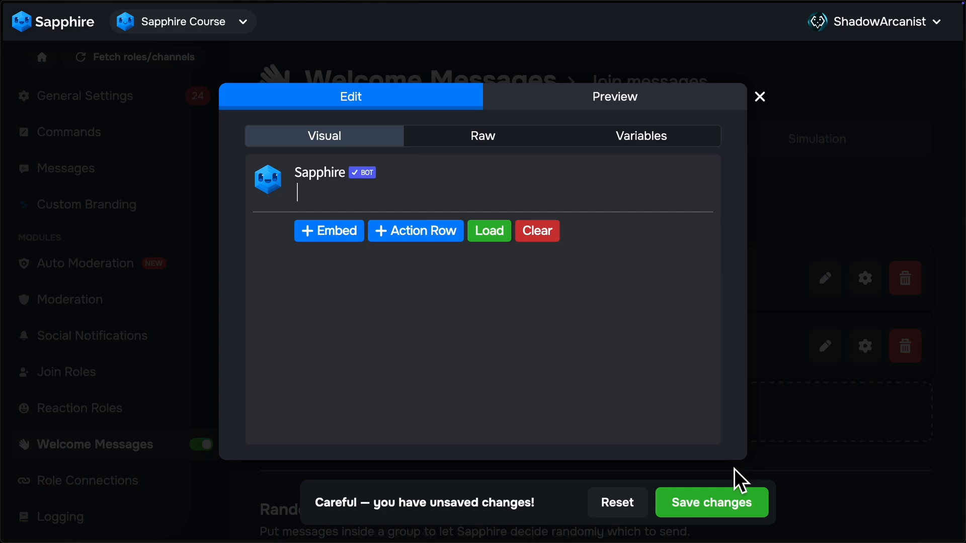
pyautogui.click(741, 513)
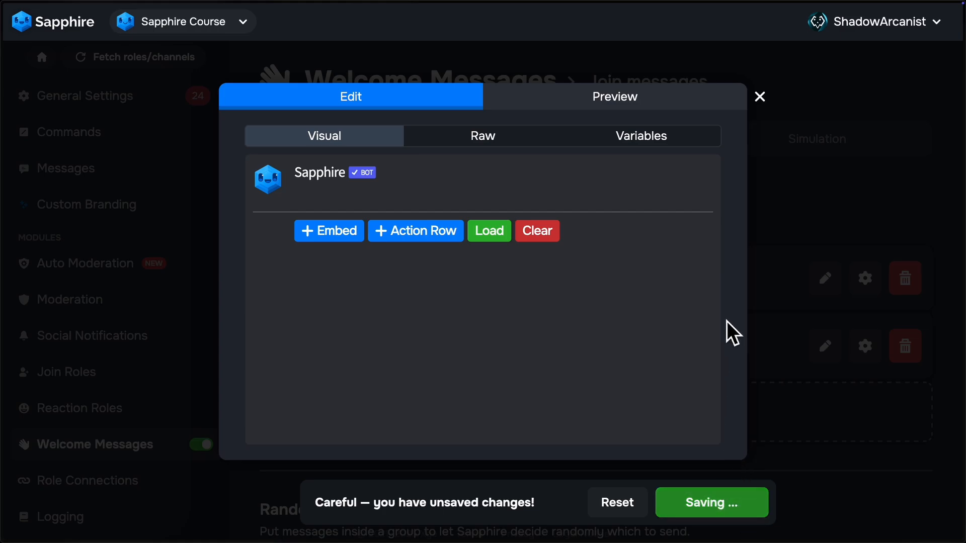
pyautogui.click(768, 124)
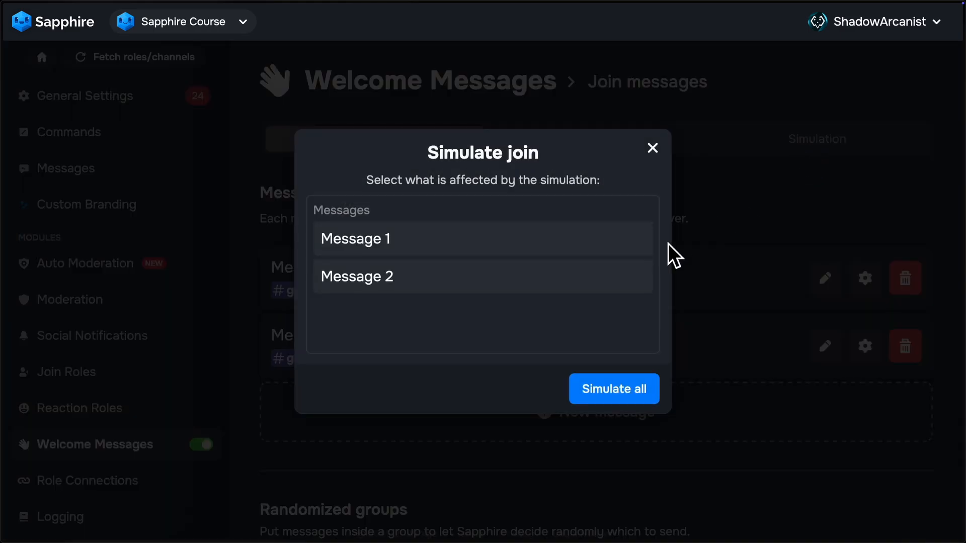
# Step: Run the join simulation again for Message 1 and switch to Discord to view the image-only message in #general
pyautogui.click(415, 239)
pyautogui.click(619, 399)
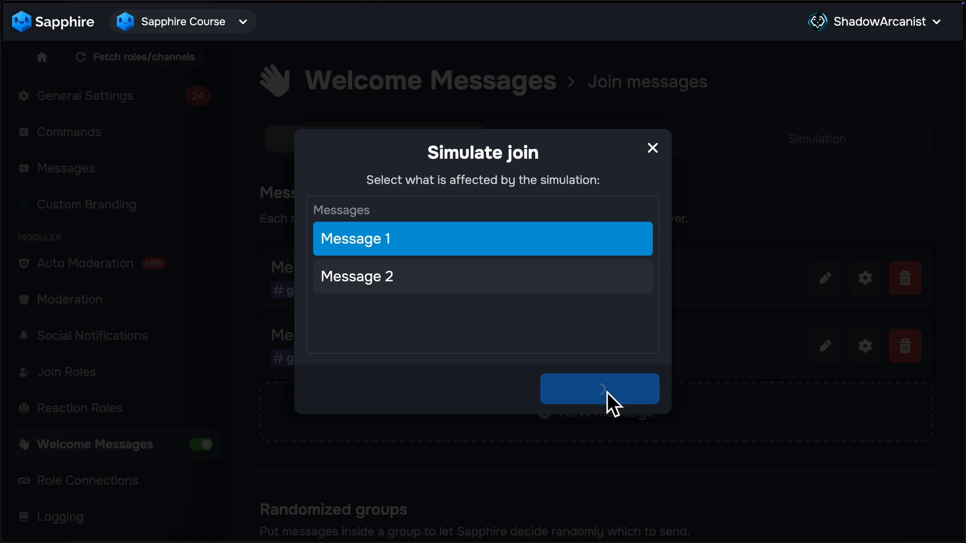
pyautogui.moveTo(6, 123)
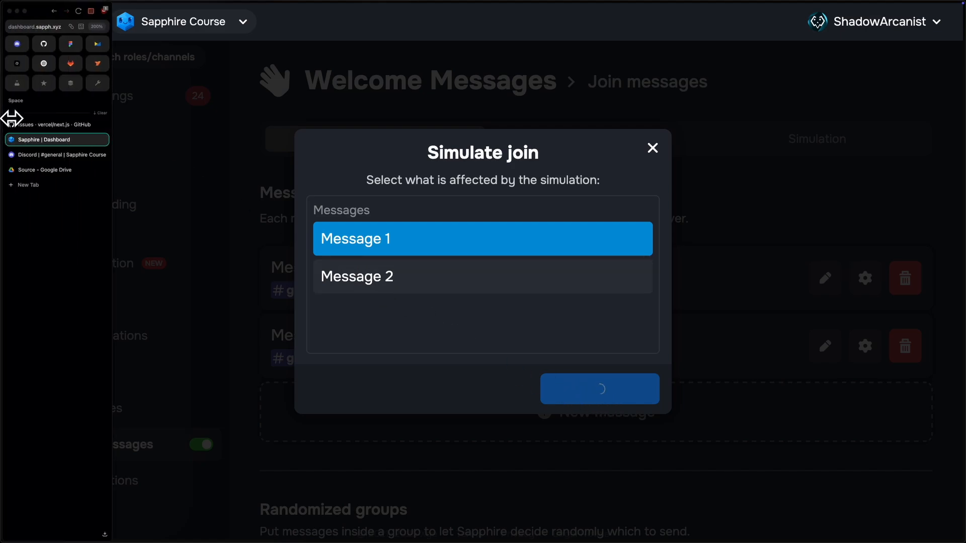
pyautogui.click(45, 156)
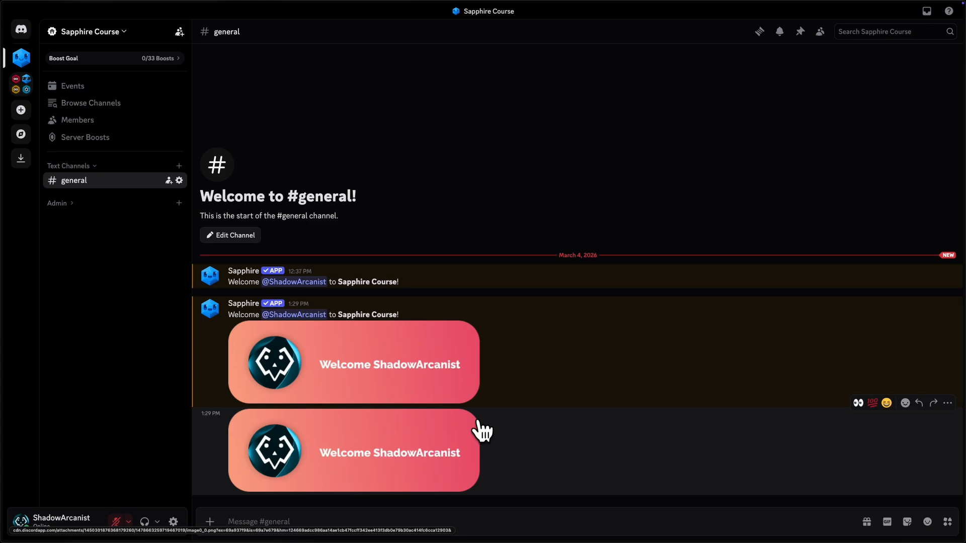
# Step: Delete the Sapphire welcome message in #general that combines the text with the image
pyautogui.rightClick(520, 358)
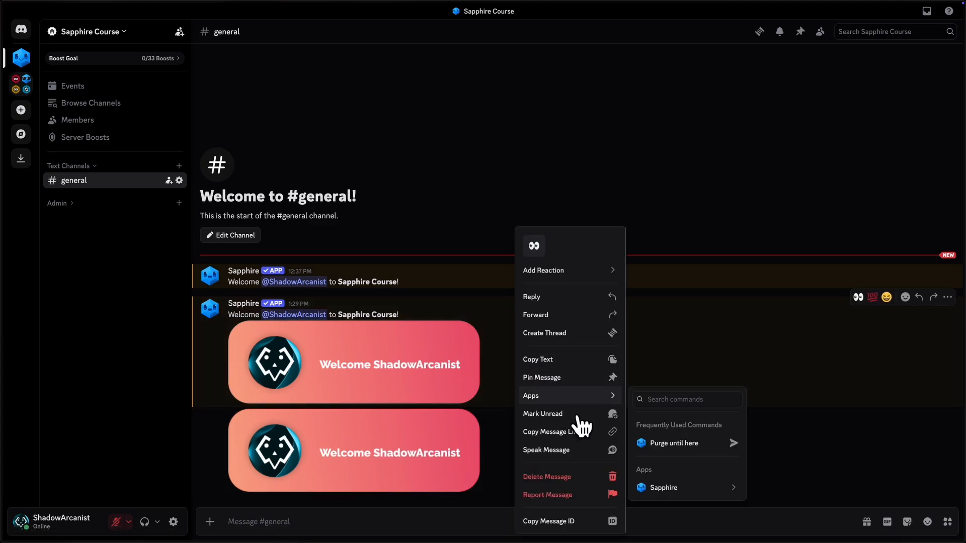
pyautogui.click(584, 476)
pyautogui.click(557, 365)
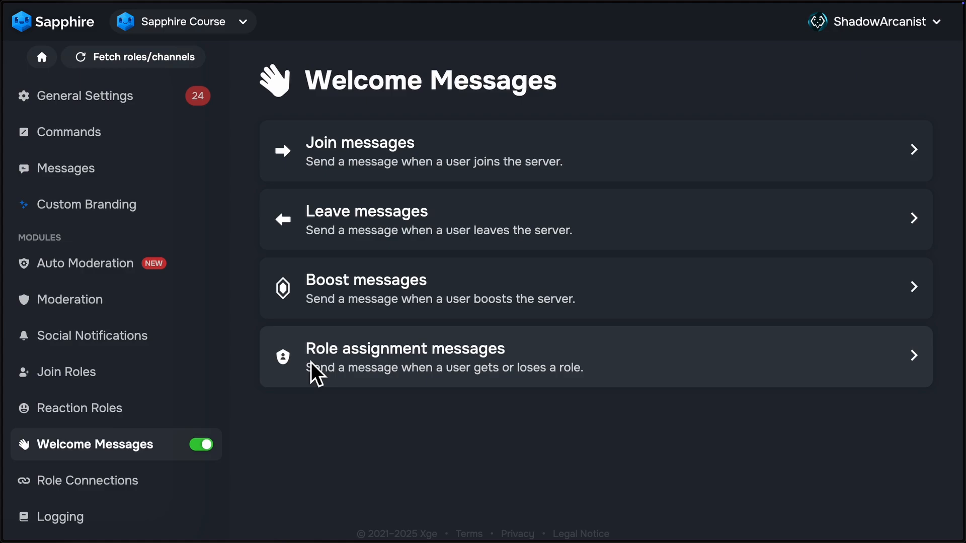
pyautogui.click(409, 367)
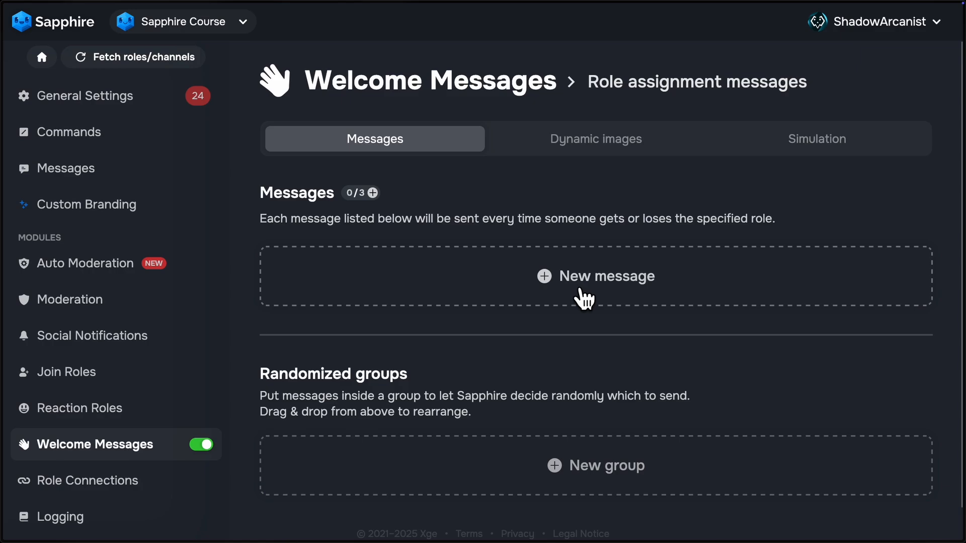
pyautogui.click(571, 284)
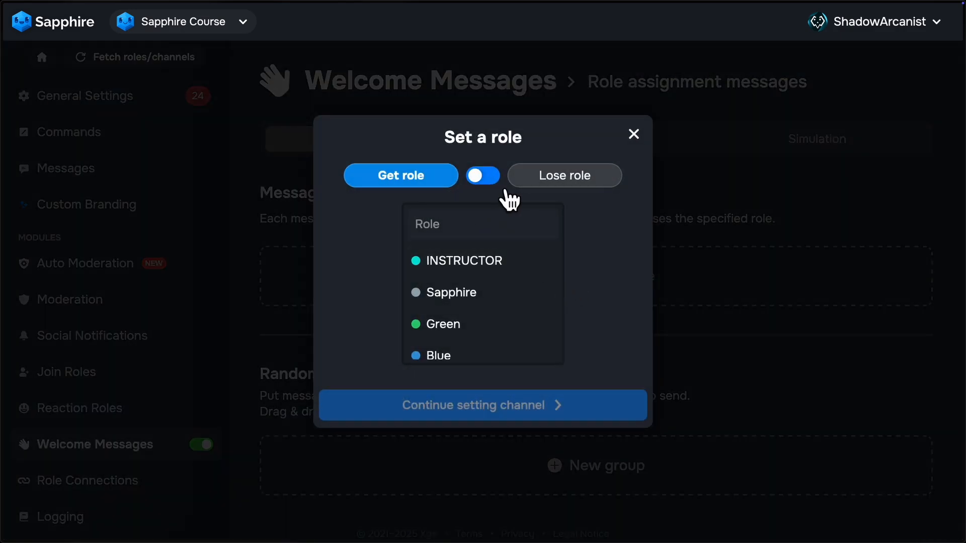
pyautogui.click(548, 185)
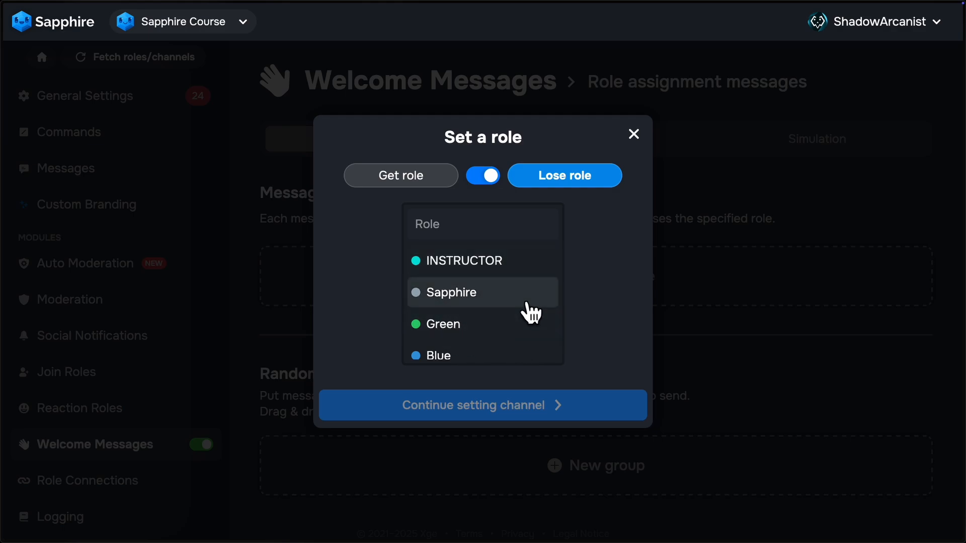
pyautogui.click(634, 135)
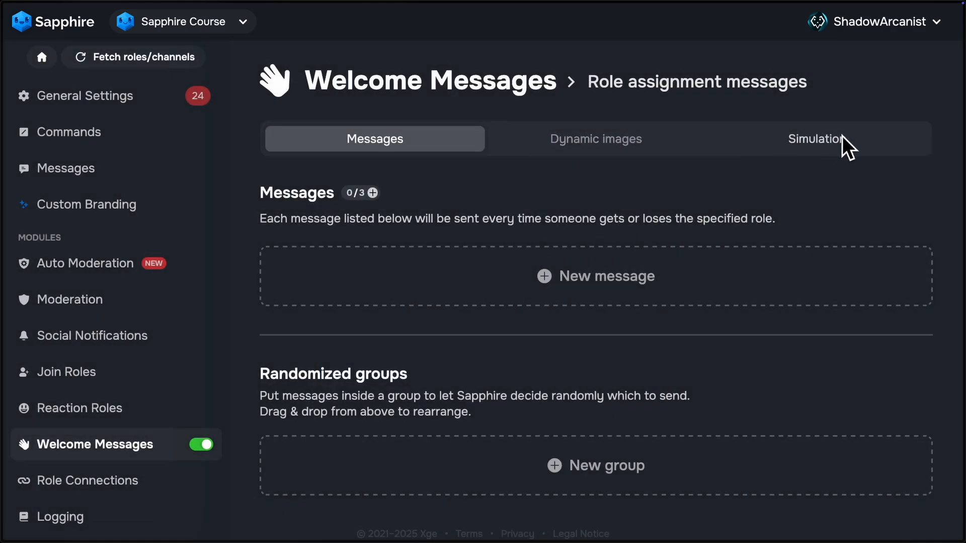
pyautogui.click(436, 96)
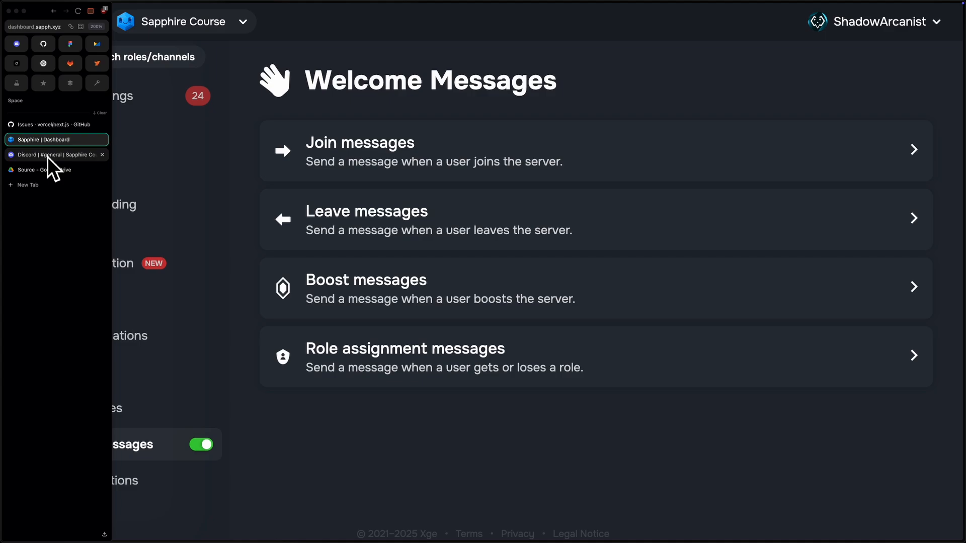
# Step: Switch to Discord and open the Engagement page in the Sapphire Course server settings
pyautogui.click(48, 156)
pyautogui.click(124, 32)
pyautogui.click(132, 101)
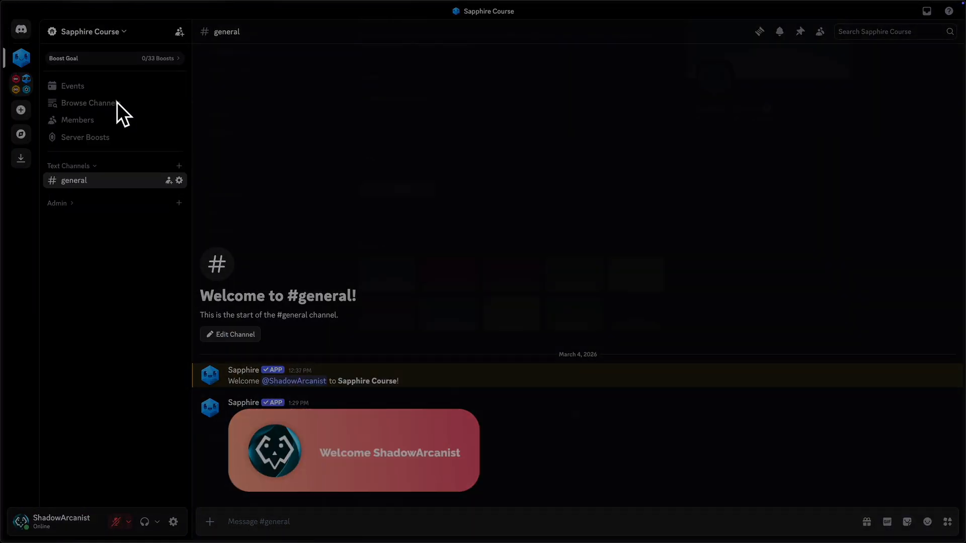
pyautogui.click(248, 73)
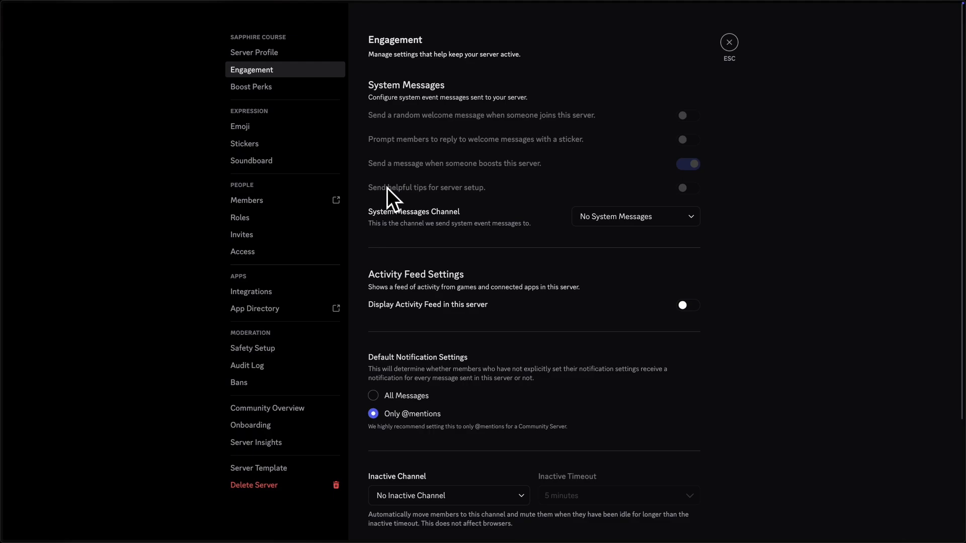
# Step: Set the server's System Messages Channel to general and save the changes
pyautogui.click(645, 221)
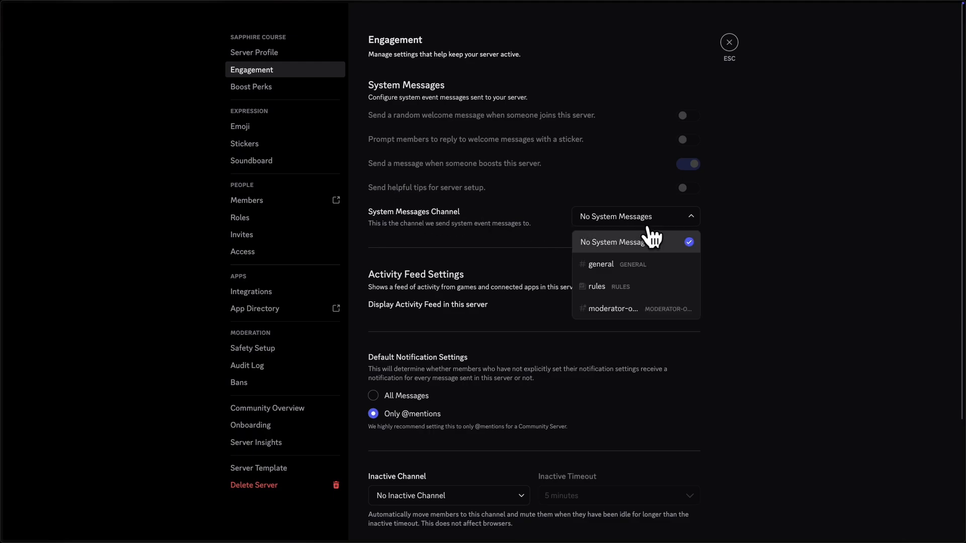
pyautogui.click(616, 262)
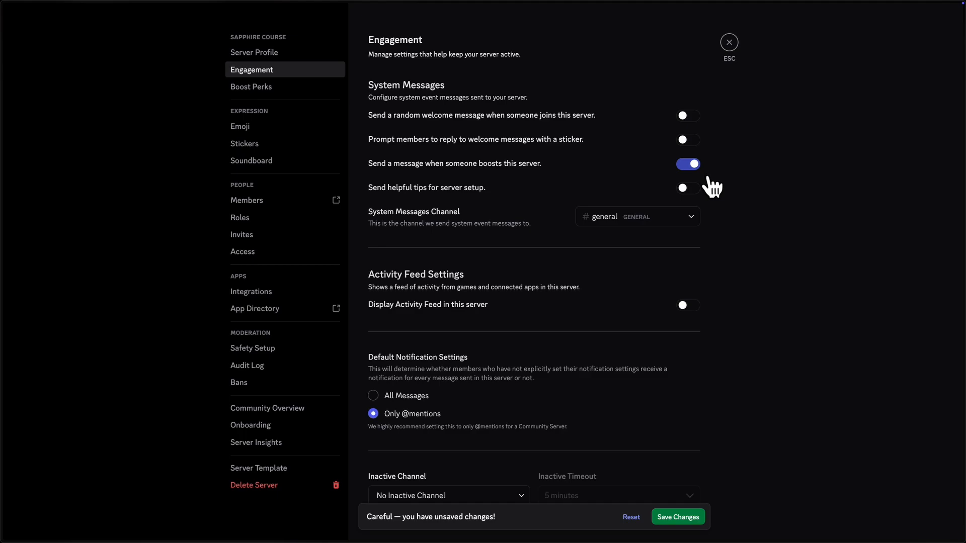
pyautogui.click(700, 513)
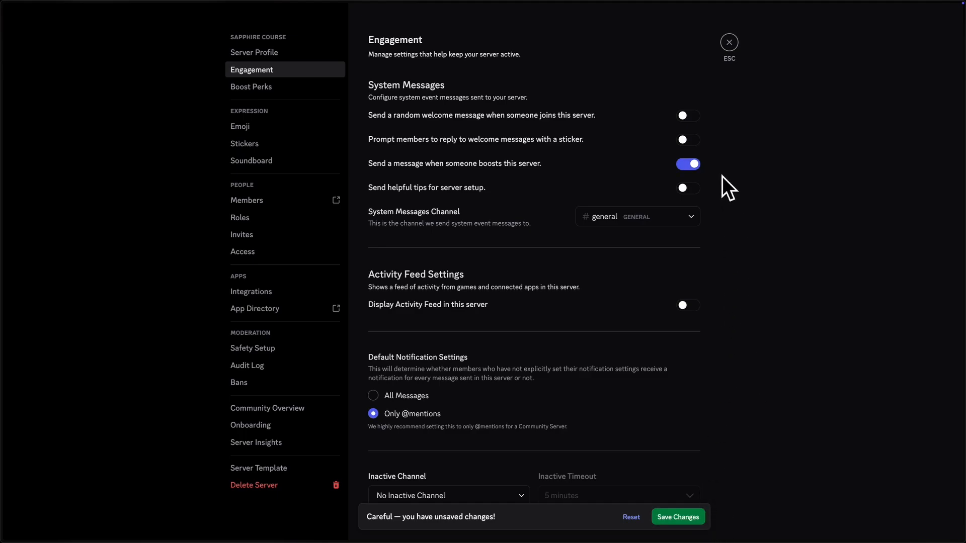